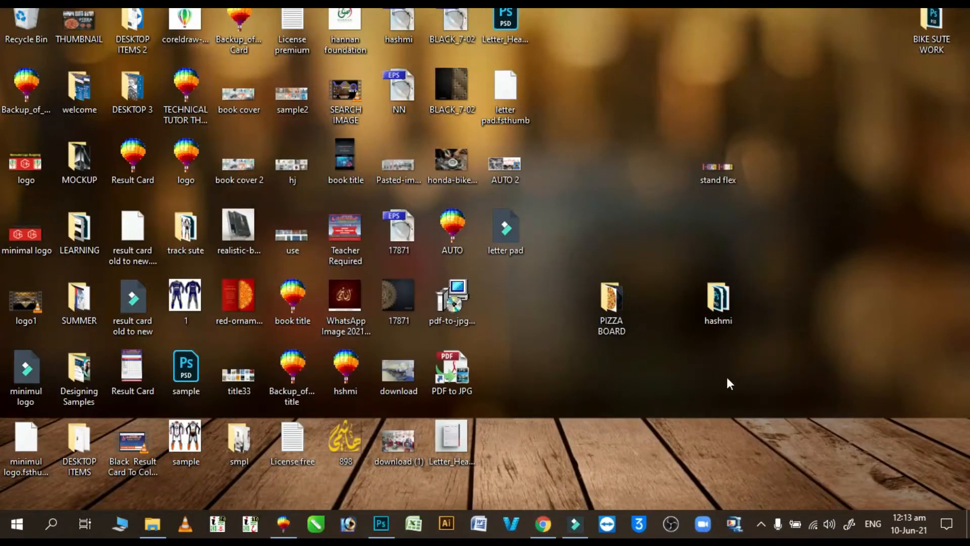
Step: Open the desktop file Letter_Head_3.psd in Photoshop and move the uppermost horizontal guide to the page's upper edge
left_click_drag(506, 27, 404, 46)
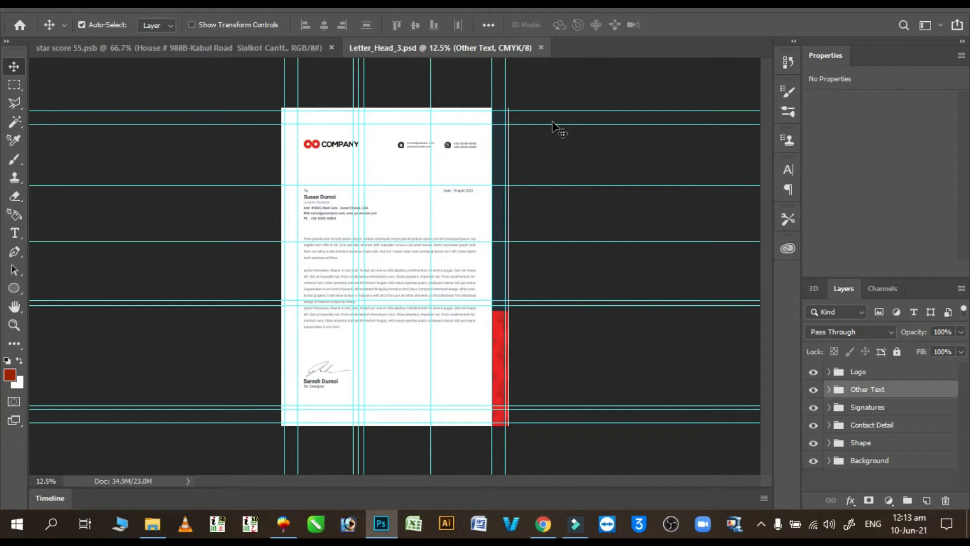
left_click_drag(551, 110, 551, 109)
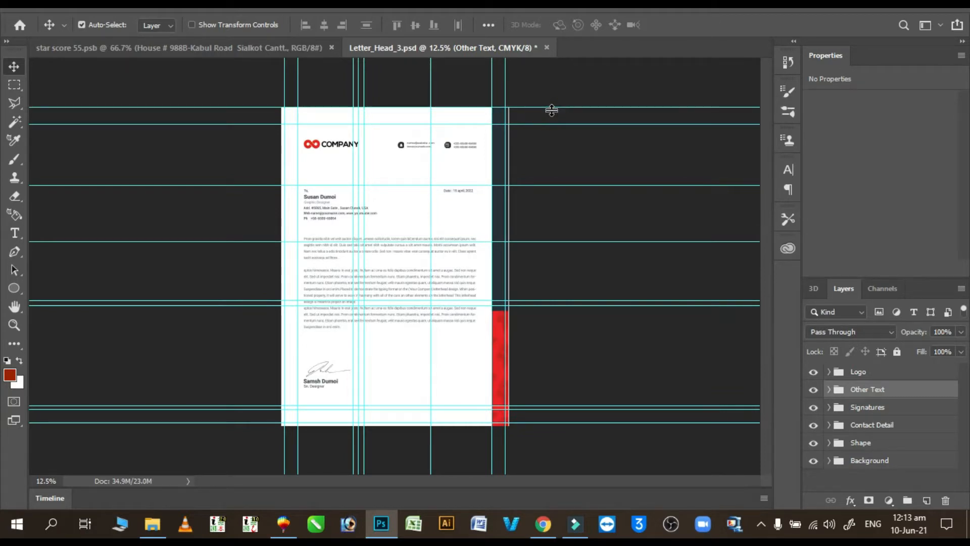
key("Delete")
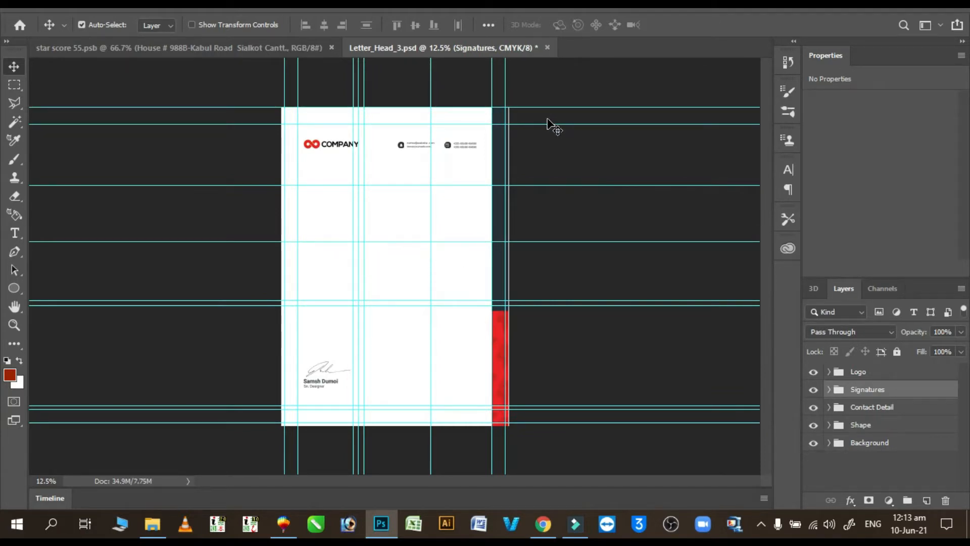
key("ctrl+z")
Step: Delete the letterhead's body paragraphs, recipient address, recipient name, Graphic Designer title, "To," line and date text
left_click_drag(334, 241, 333, 281)
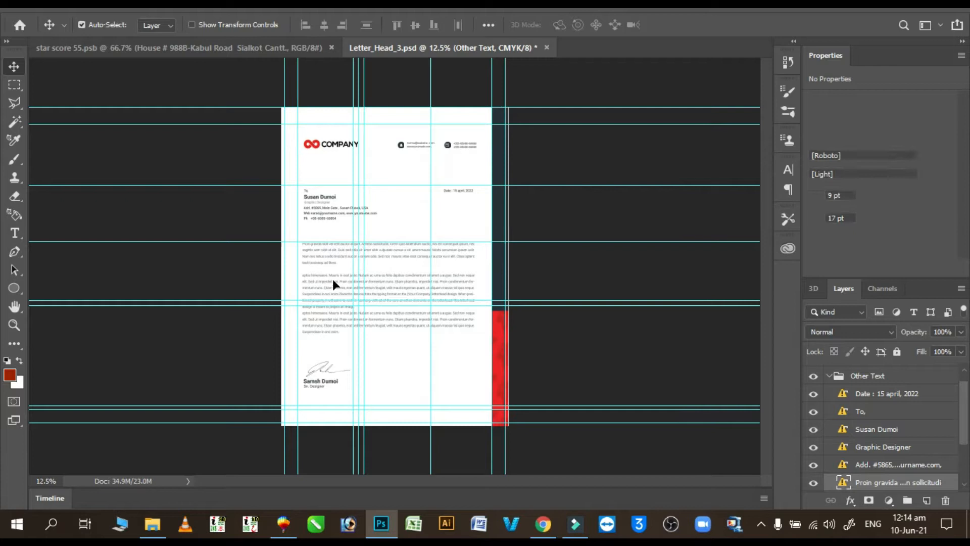
key("Delete")
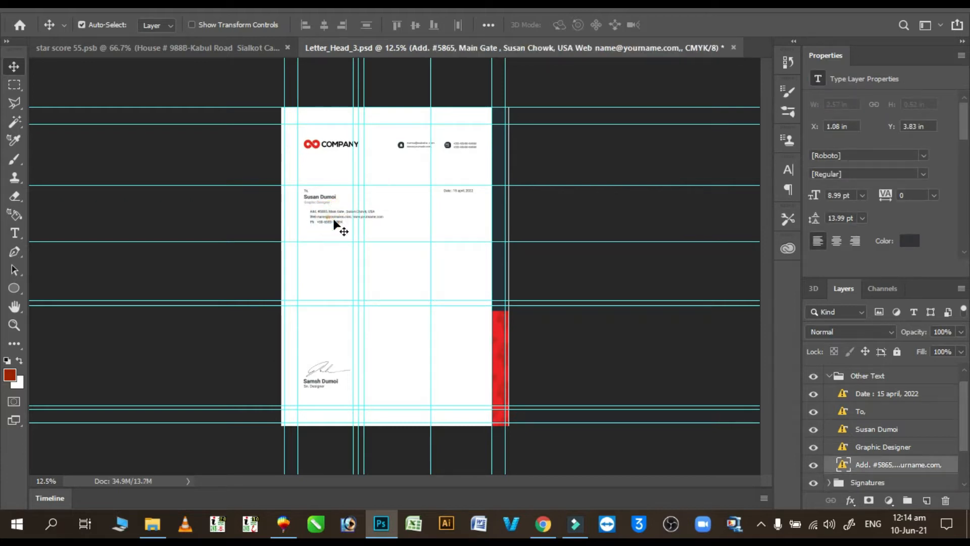
key("Delete")
left_click_drag(325, 195, 329, 199)
key("Delete")
left_click(323, 202)
key("Delete")
left_click(307, 190)
key("Delete")
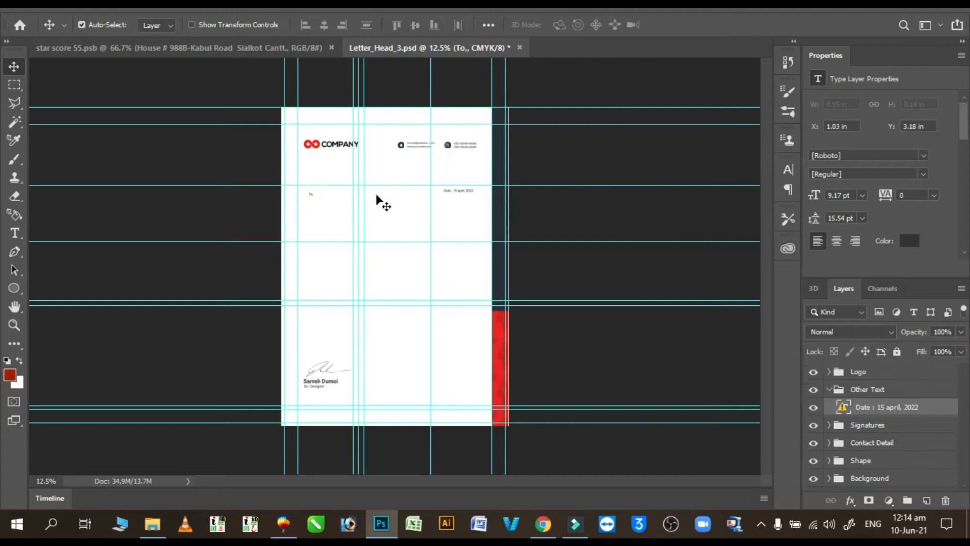
left_click_drag(457, 190, 422, 216)
key("Delete")
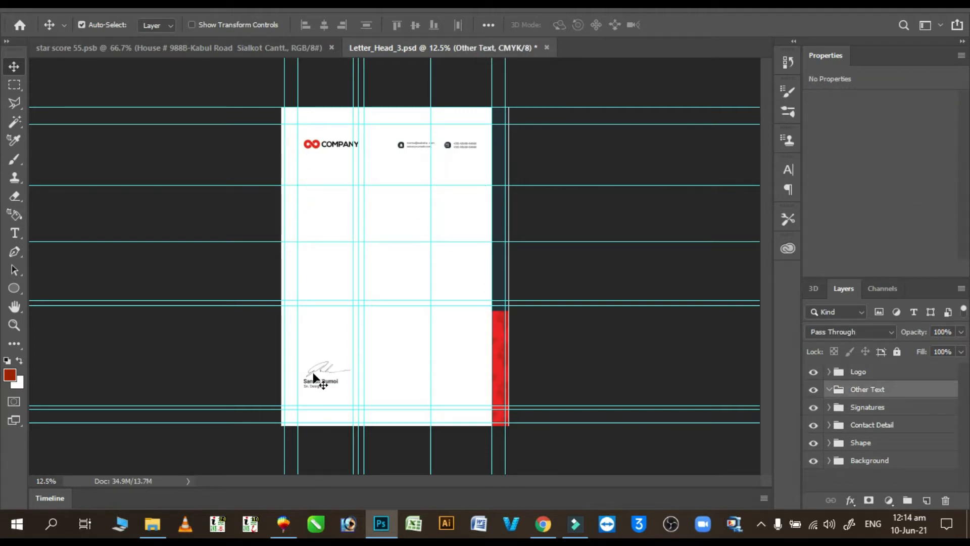
Step: Delete the handwritten signature above the signatory's name near the foot of the letterhead
left_click(319, 372)
left_click(326, 371)
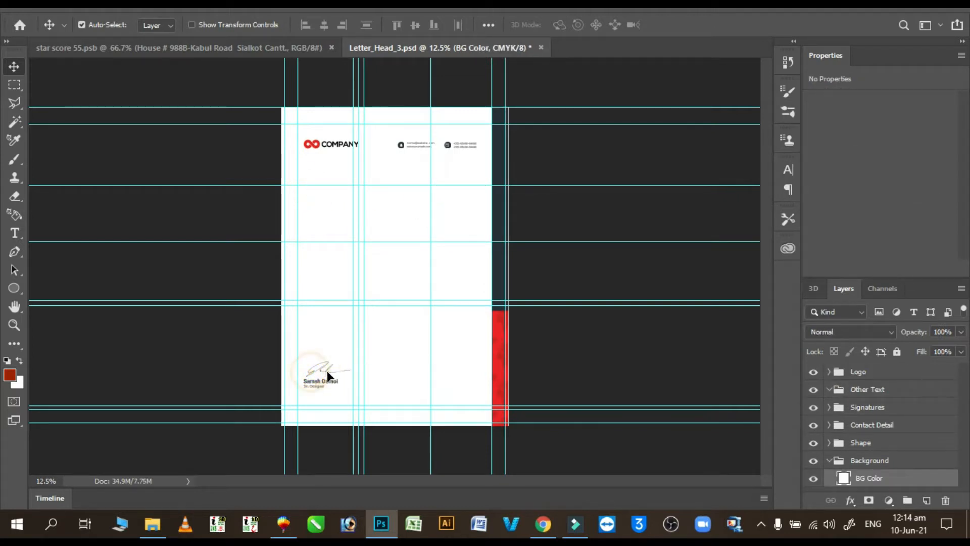
key("z")
mouse_move(310, 390)
left_mouse_down()
mouse_move(378, 349)
mouse_move(410, 298)
left_mouse_up()
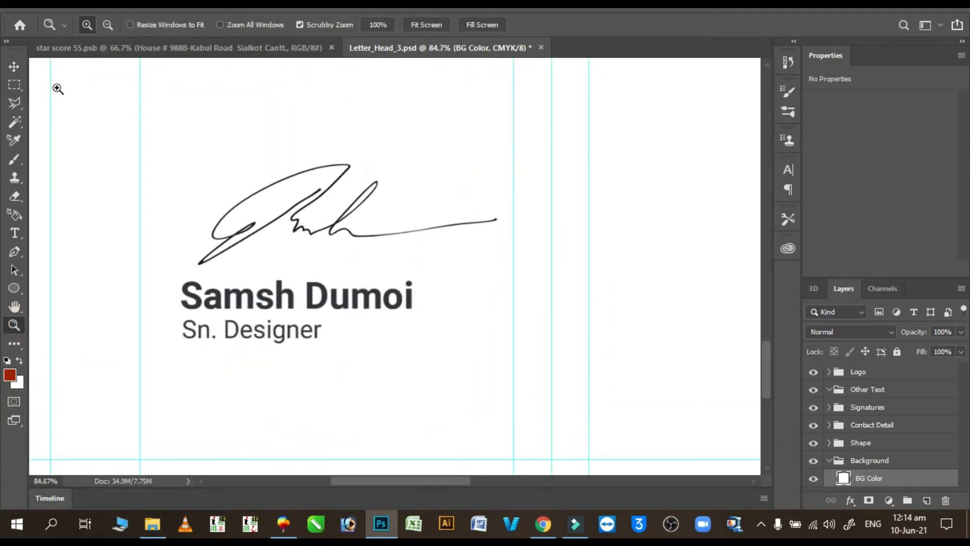
left_click(23, 70)
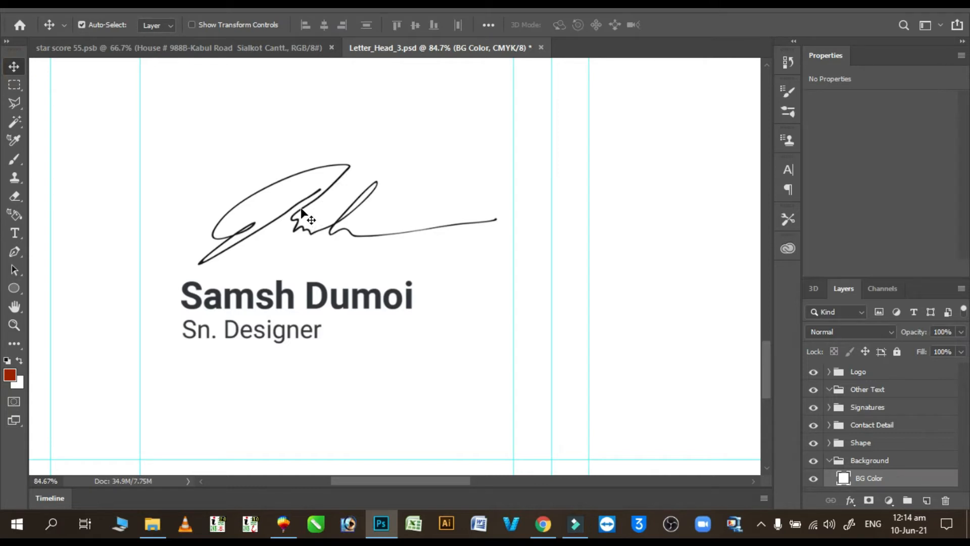
left_click_drag(302, 213, 311, 218)
key("Delete")
Step: Copy the person's name and the CEO text from star score 55.psb into the letterhead, placing them over the existing signatory text
left_click(292, 299)
left_click(255, 51)
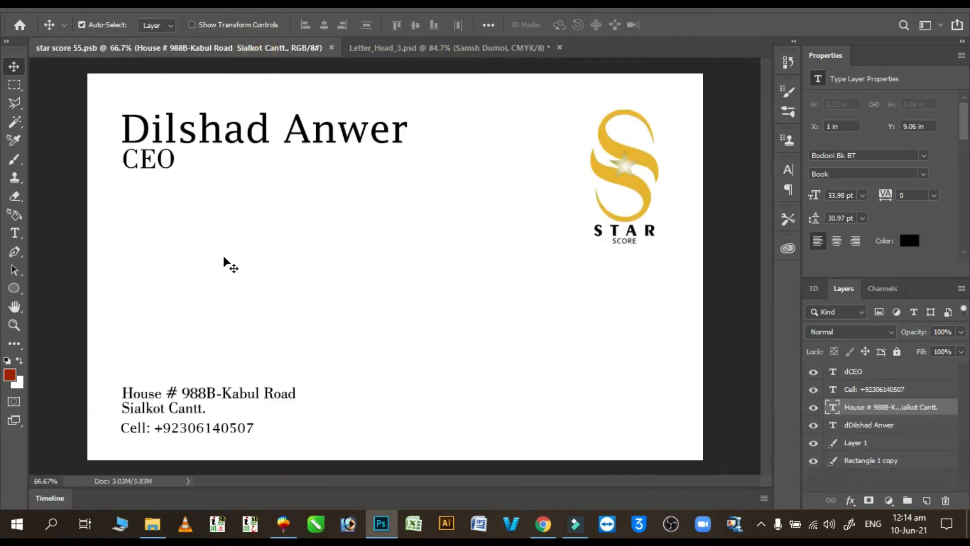
left_click(14, 66)
left_click_drag(263, 132, 264, 136)
key("ctrl+z")
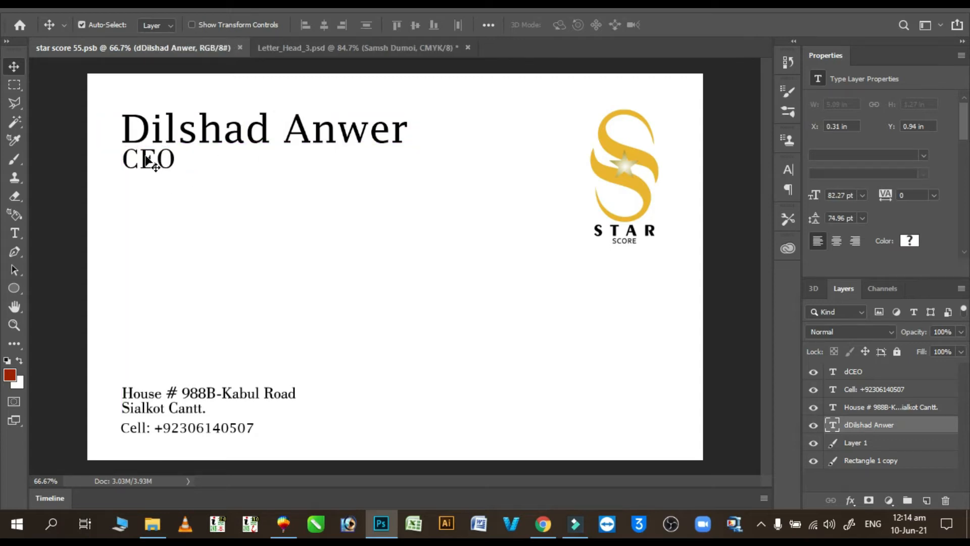
left_click(146, 160, "shift")
left_click_drag(259, 130, 326, 229)
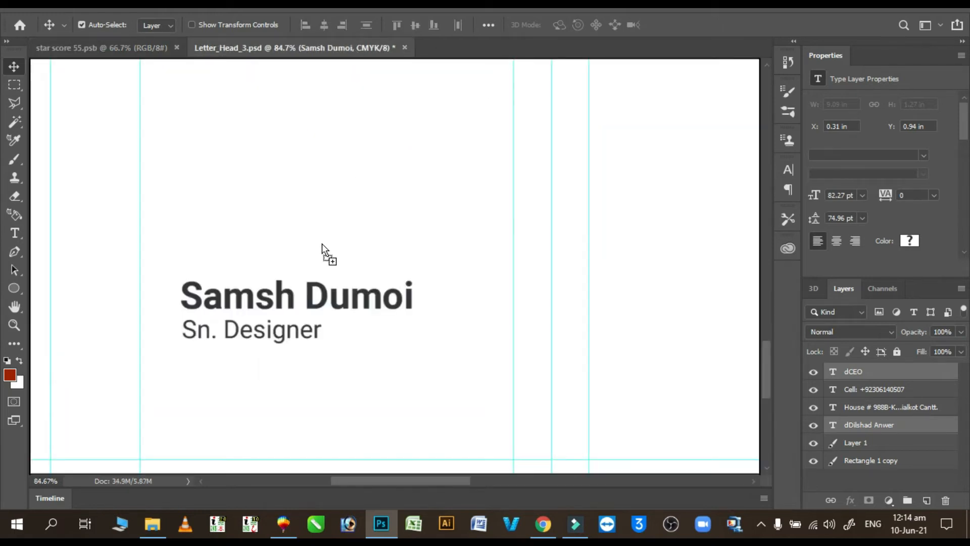
left_click_drag(308, 318, 308, 317)
left_click_drag(403, 303, 432, 297)
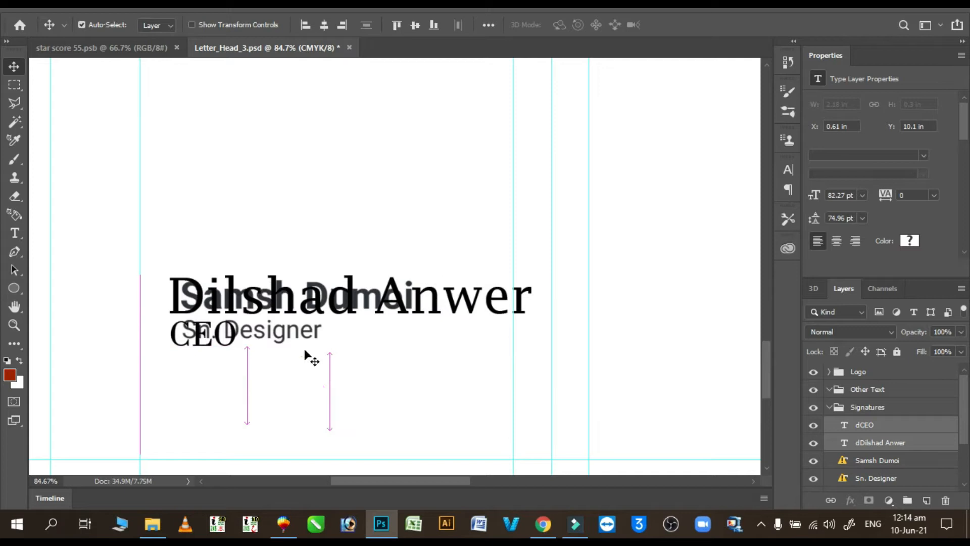
Step: Delete the old signatory name and Sn. Designer text, and place the new signatory name directly above CEO
left_click(287, 208)
left_click_drag(315, 334, 319, 346)
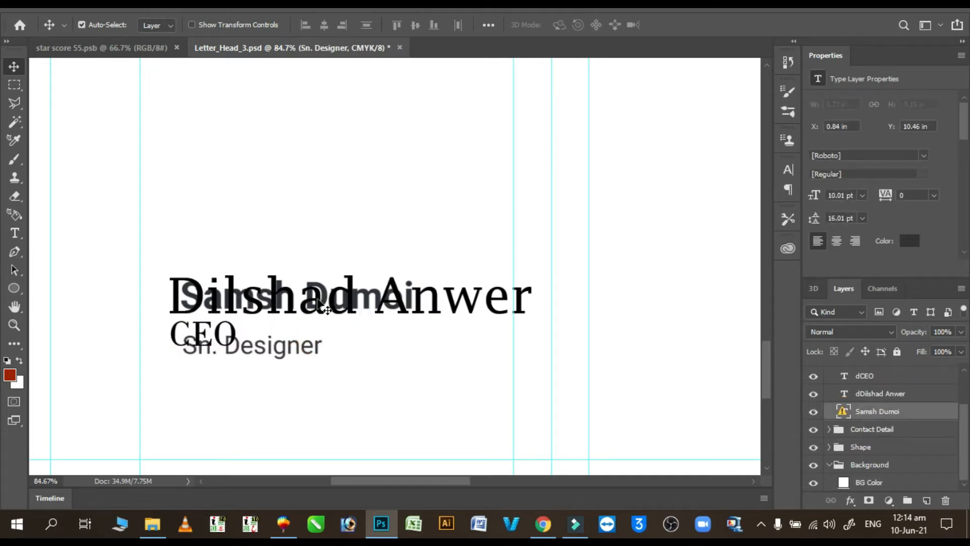
left_click_drag(322, 286, 363, 263)
key("ctrl+z")
left_click(325, 353)
left_click_drag(376, 306, 380, 365)
key("Delete")
left_click_drag(347, 271, 352, 312)
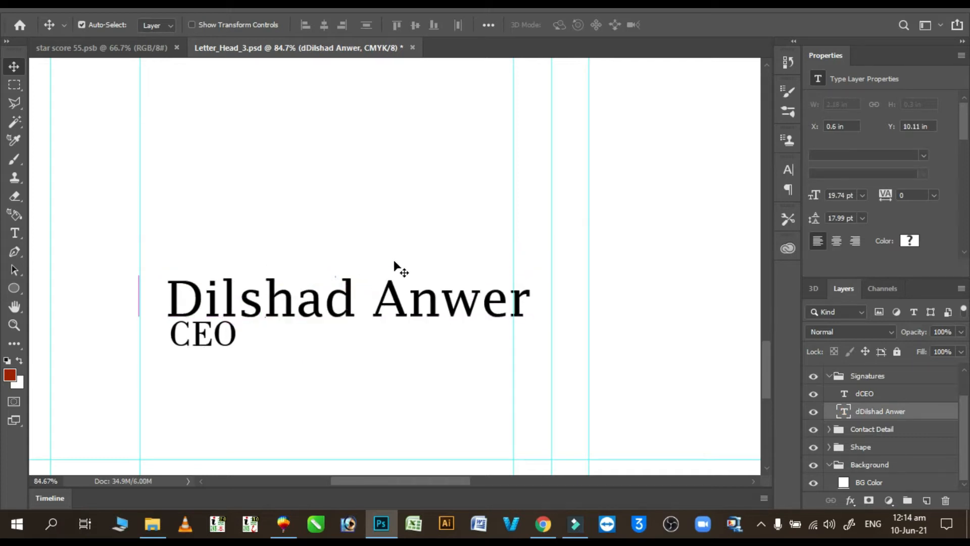
Step: Copy the STAR SCORE logo from star score 55.psb into the letterhead, about 0.48 in wide, just below the COMPANY logo
scroll(428, 279, "down", 5)
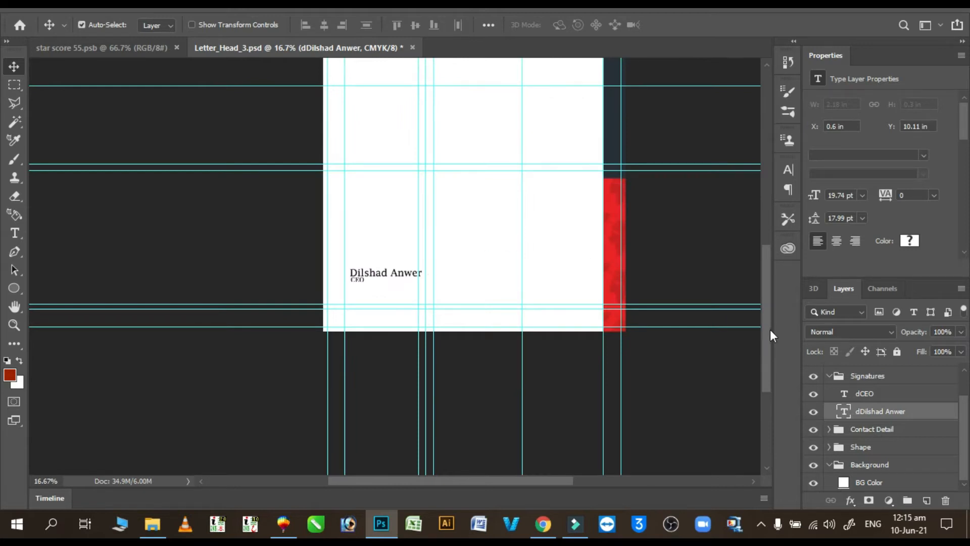
left_click_drag(765, 341, 750, 248)
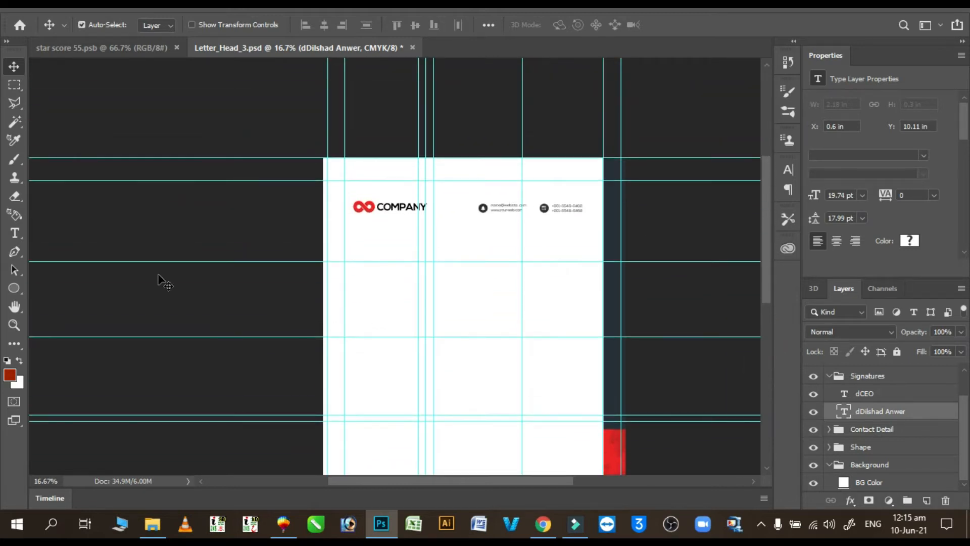
left_click(14, 326)
left_click_drag(387, 218, 470, 184)
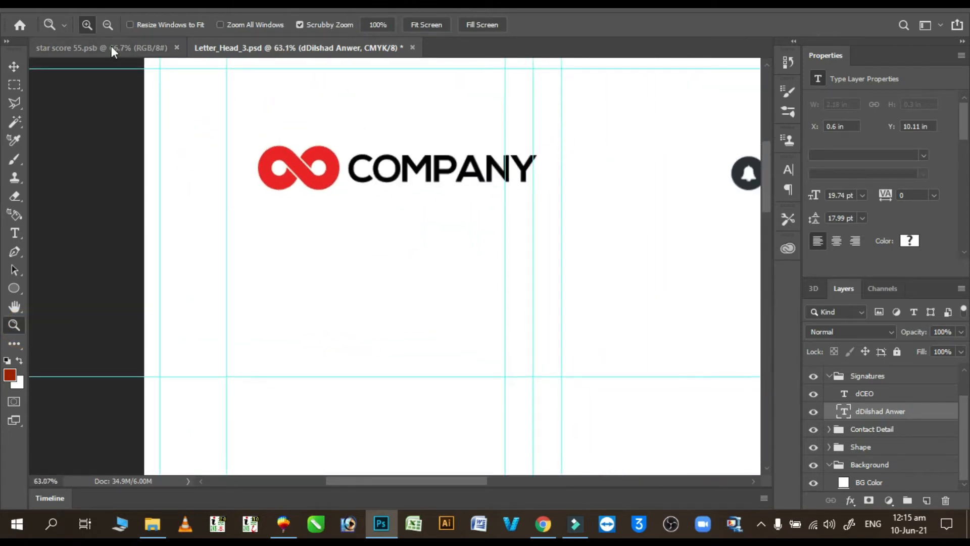
left_click(111, 47)
left_click(13, 66)
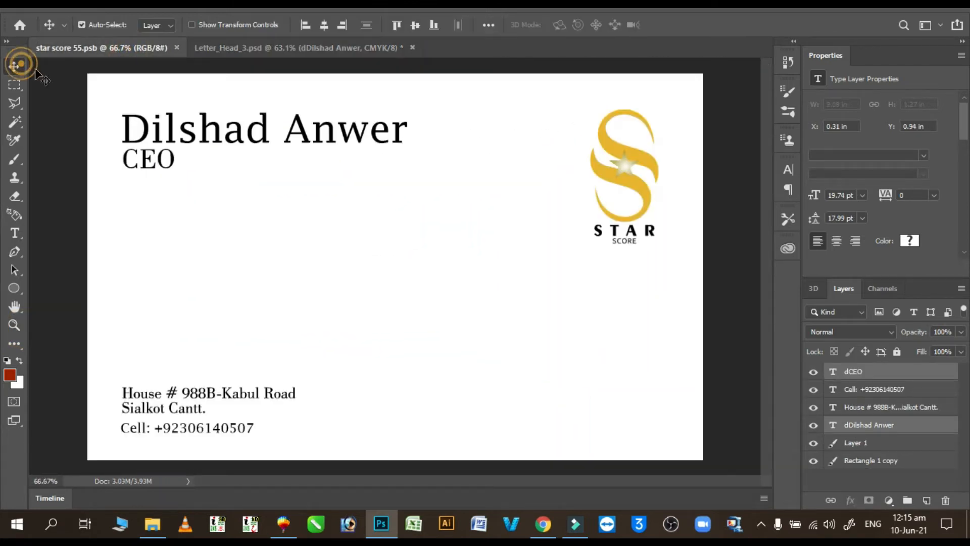
left_click(640, 192)
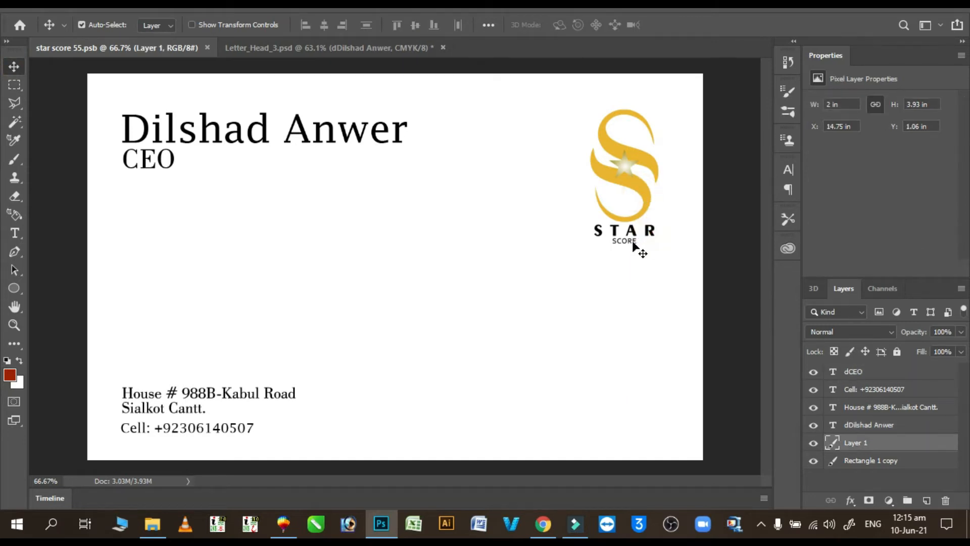
left_click_drag(644, 216, 361, 181)
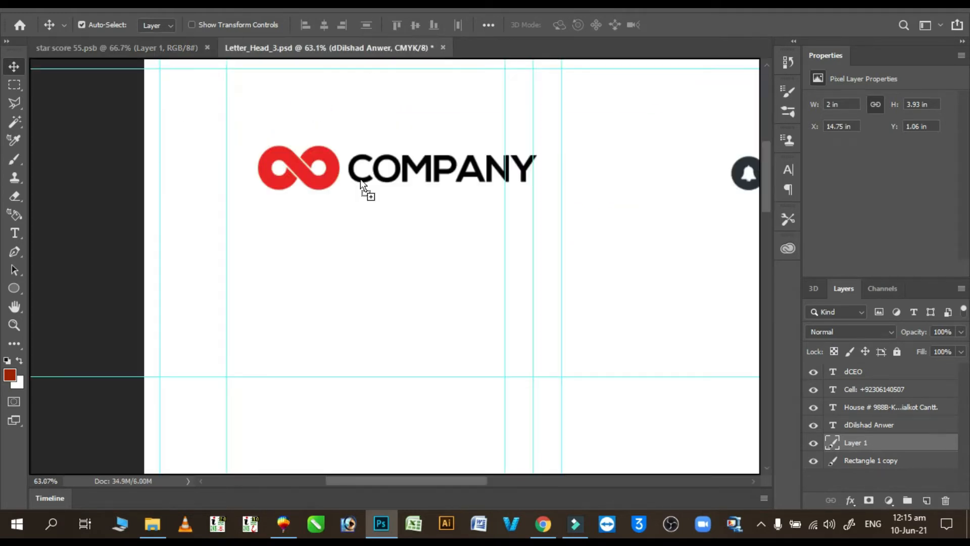
left_click_drag(379, 248, 410, 246)
Step: Delete the placeholder COMPANY lettering and its red infinity symbol from the letterhead's header
scroll(207, 106, "down", 5)
left_click_drag(292, 135, 247, 131)
key("Delete")
key("Delete")
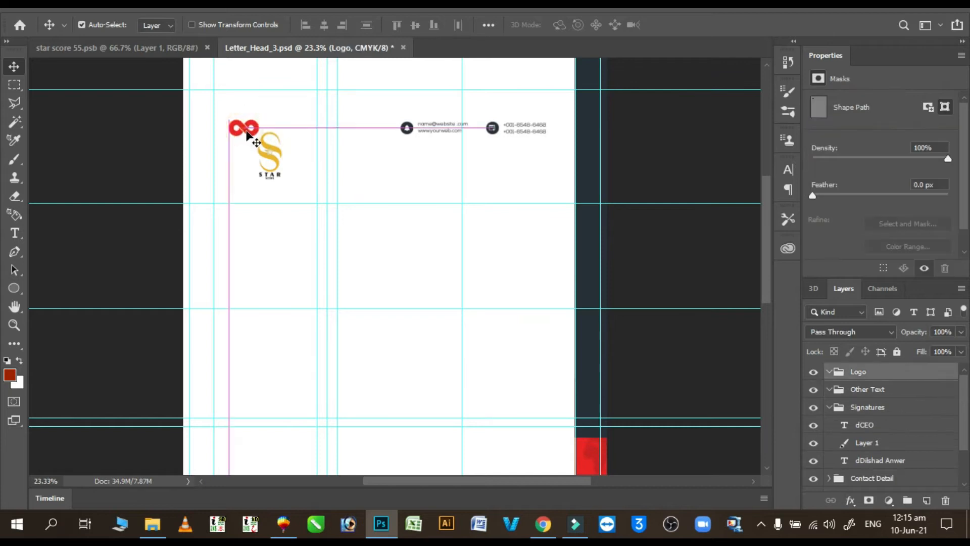
left_click(258, 126)
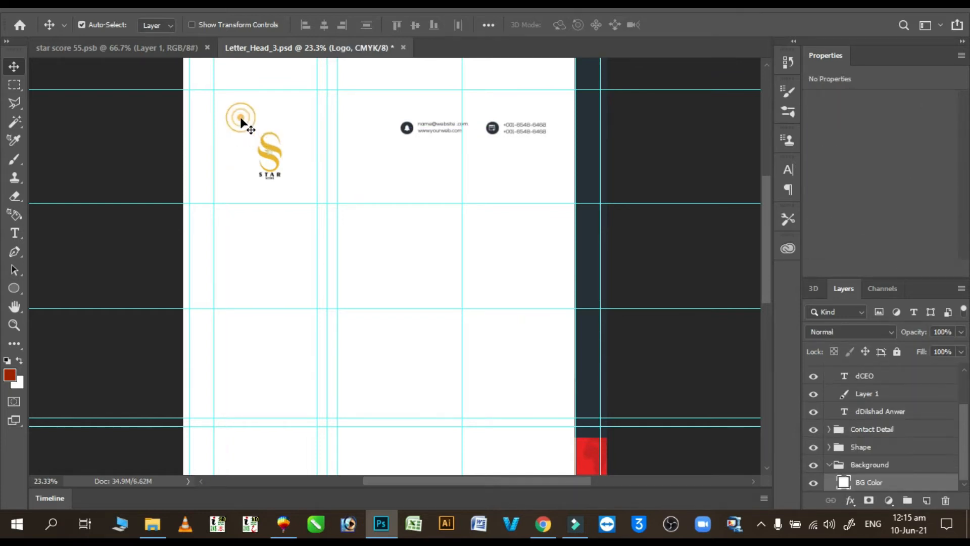
key("ctrl")
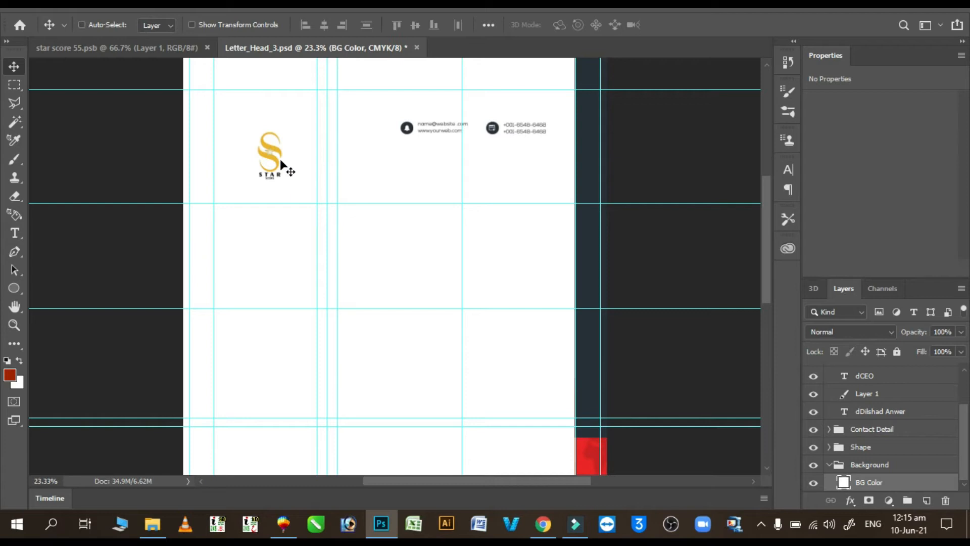
Step: Enlarge the STAR SCORE logo to about 0.62 by 1.22 in and move it to X 0.74 in, Y 0.74 in
left_click_drag(280, 147, 281, 169)
key("ctrl+z")
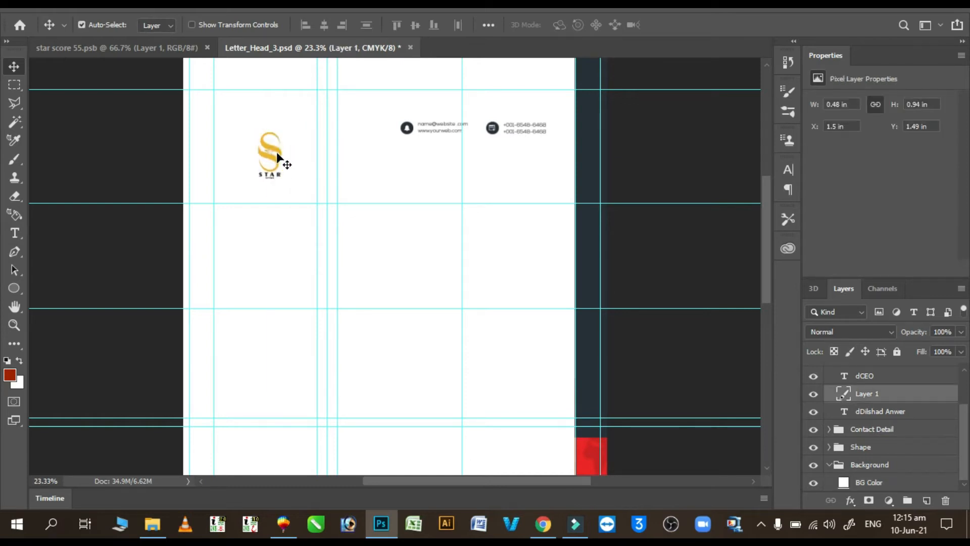
key("ctrl+t")
left_click_drag(257, 130, 248, 123)
key("Return")
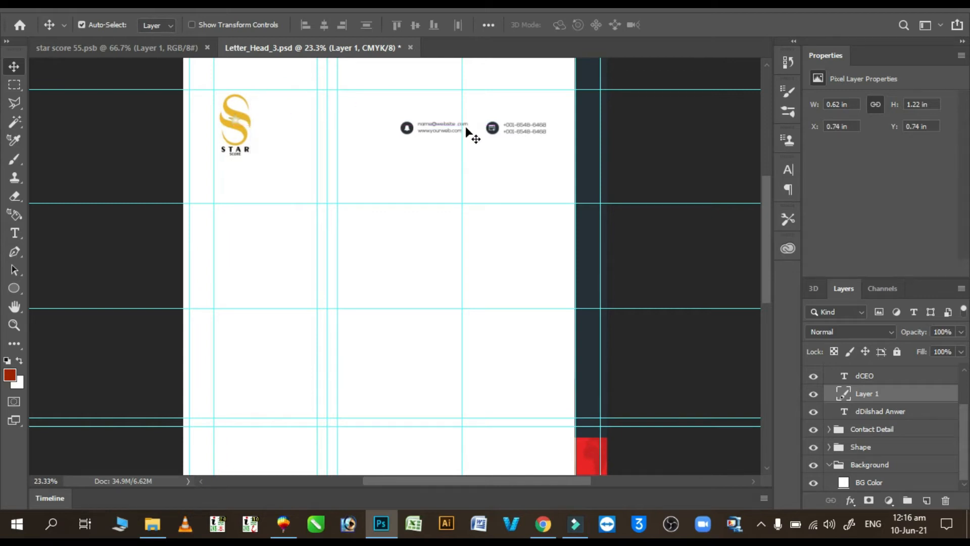
Step: Delete the placeholder website and phone details together with their round icons from the letterhead's header
left_click_drag(444, 126, 501, 135)
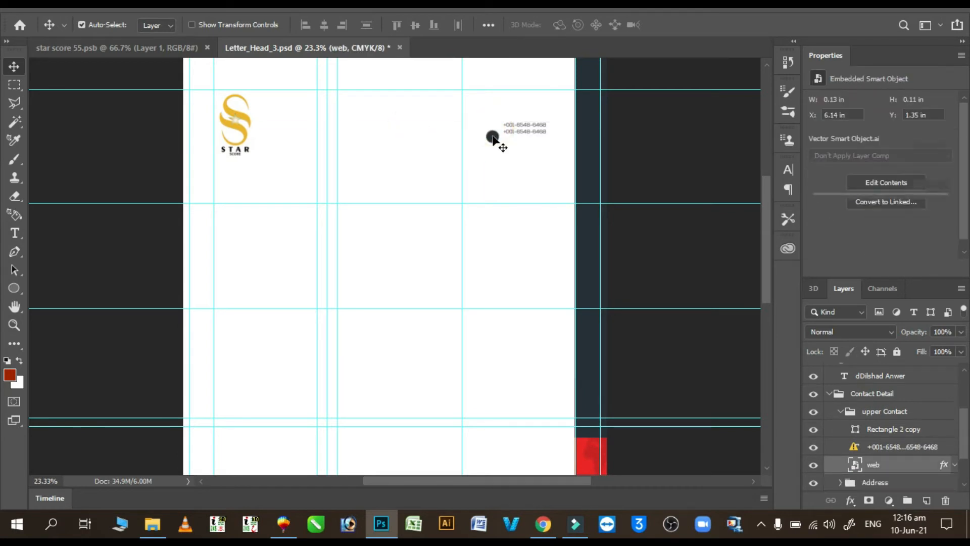
left_click(493, 135)
left_click(506, 134)
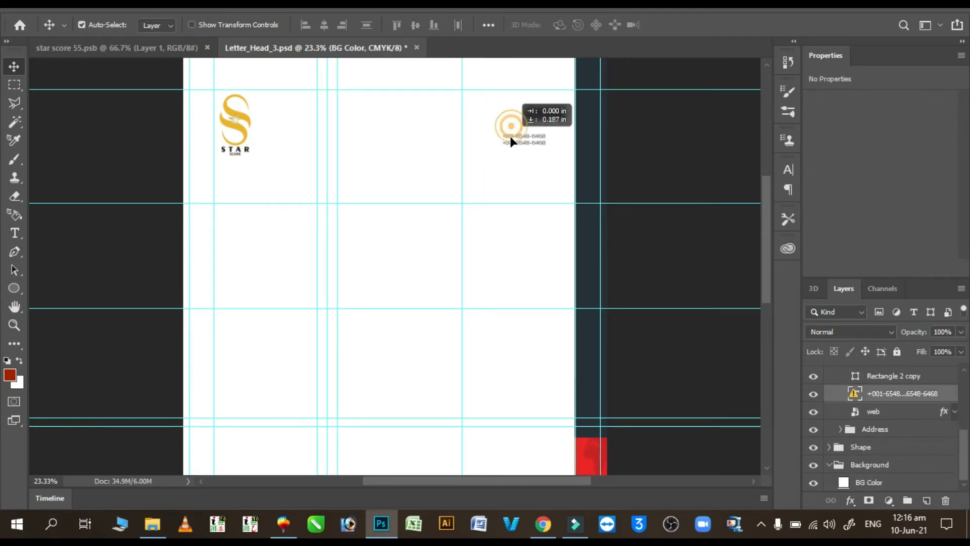
left_click(507, 134)
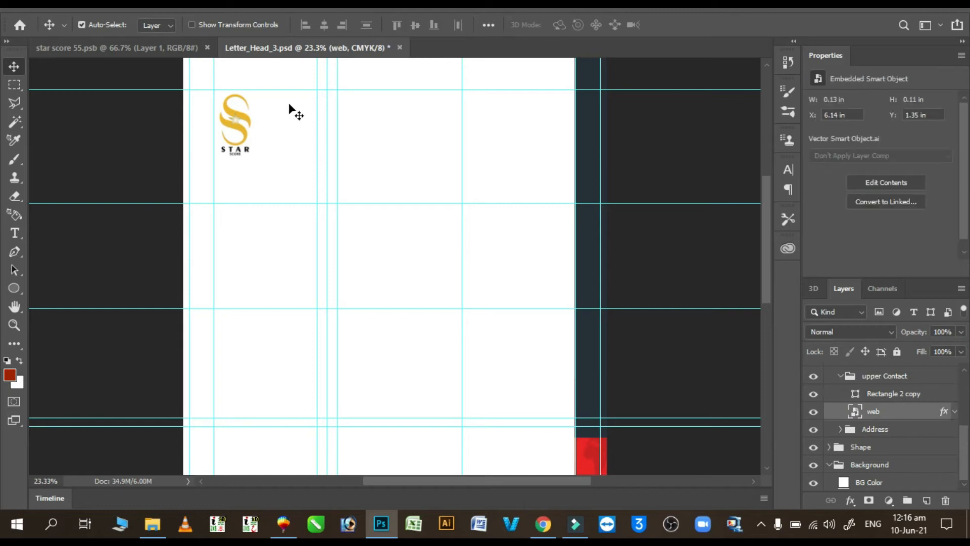
Step: Try to move the STAR SCORE lettering apart from the emblem in the letterhead's logo, and undo the move
left_click(153, 50)
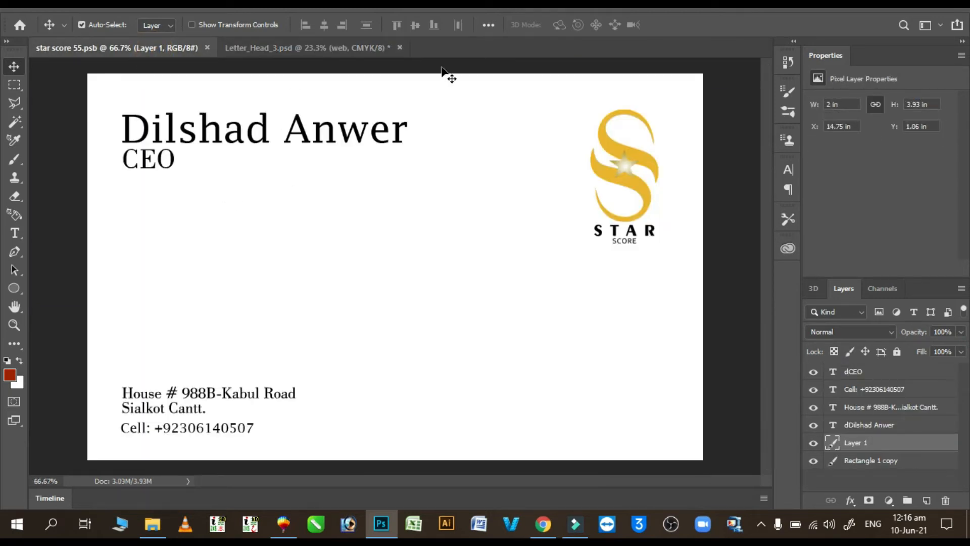
left_click(374, 48)
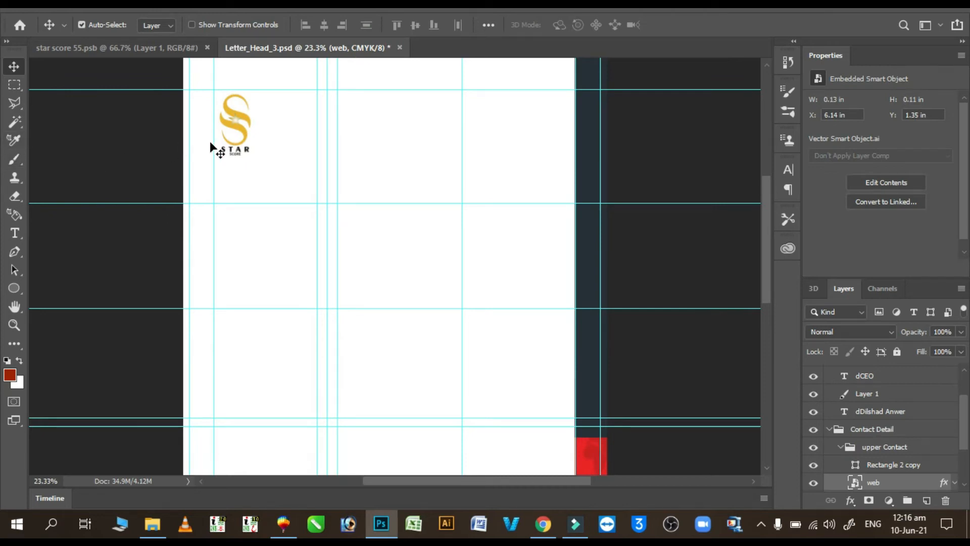
left_click_drag(247, 151, 261, 159)
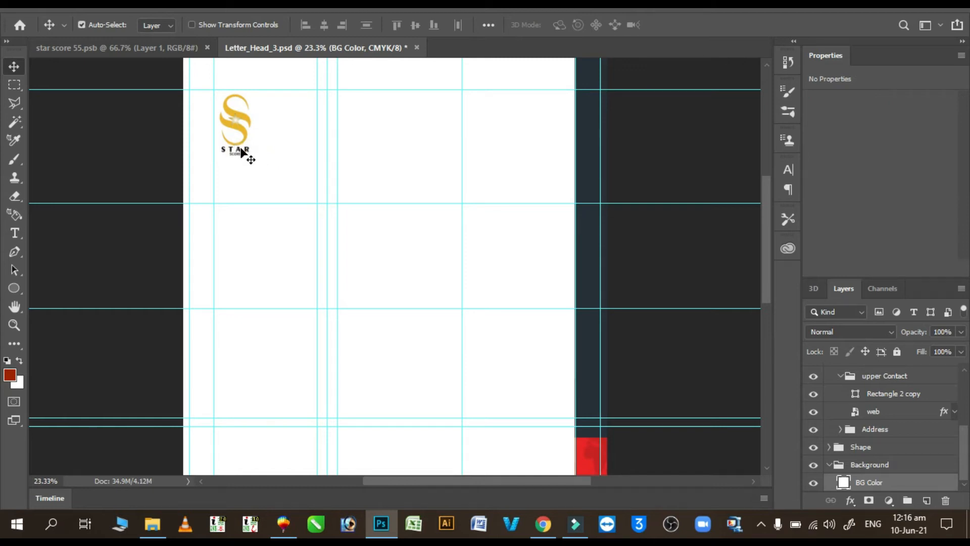
left_click_drag(260, 162, 253, 153)
left_click(14, 325)
left_click_drag(209, 126, 209, 126)
left_click(23, 94)
left_click(16, 64)
left_click(321, 237)
mouse_move(321, 238)
left_mouse_down()
mouse_move(321, 258)
mouse_move(322, 246)
left_mouse_up()
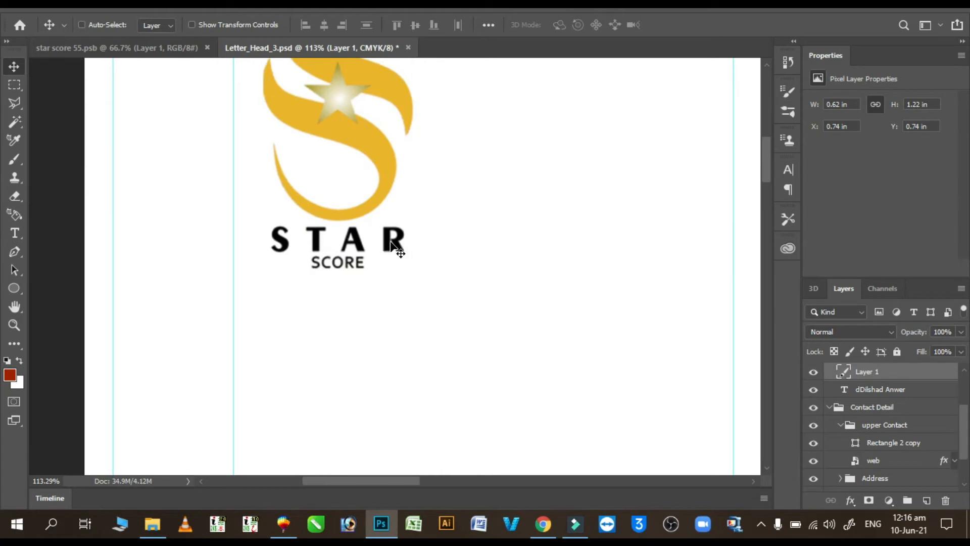
left_click_drag(397, 248, 402, 281)
key("ctrl+z")
key("ctrl+minus")
key("ctrl+minus")
key("ctrl+minus")
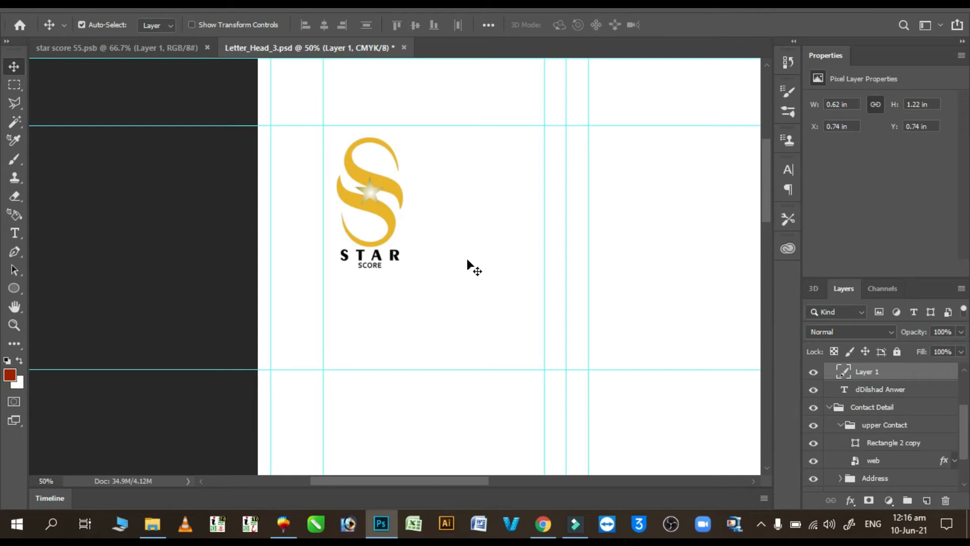
key("ctrl+minus")
key("ctrl+minus")
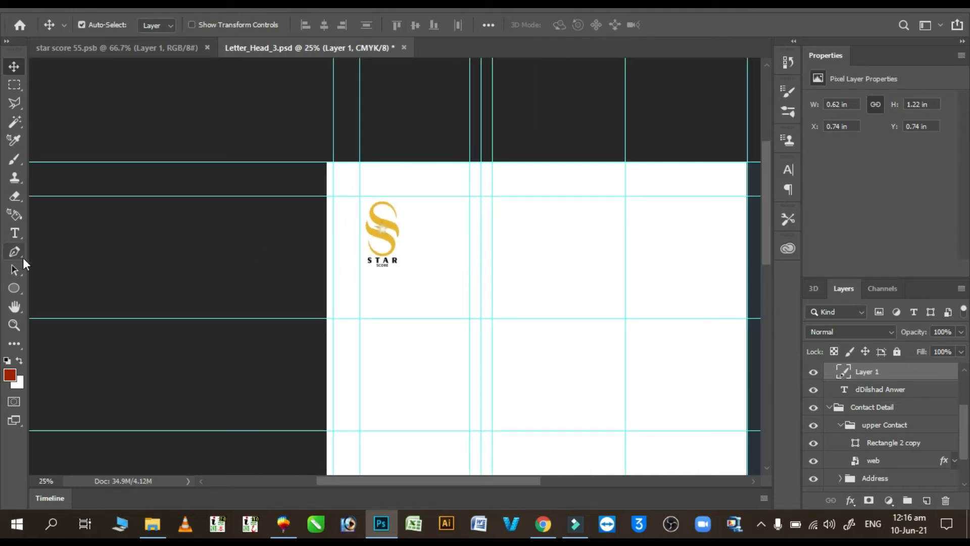
left_click(19, 229)
key("ctrl+minus")
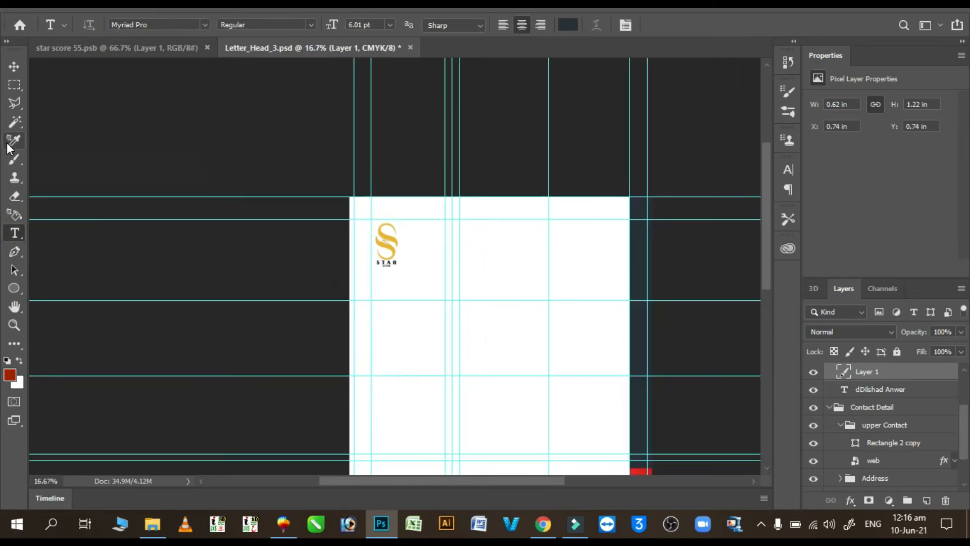
key("ctrl+minus")
key("ctrl+plus")
key("v")
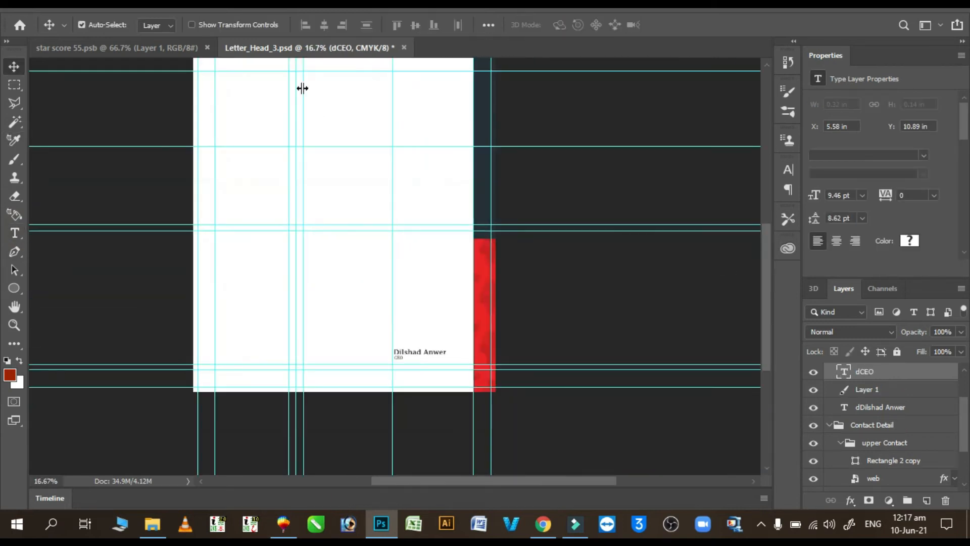
Step: Copy the address and cell number text from star score 55.psb into the footer area of Letter_Head_3.psd
left_click(174, 46)
left_click(23, 66)
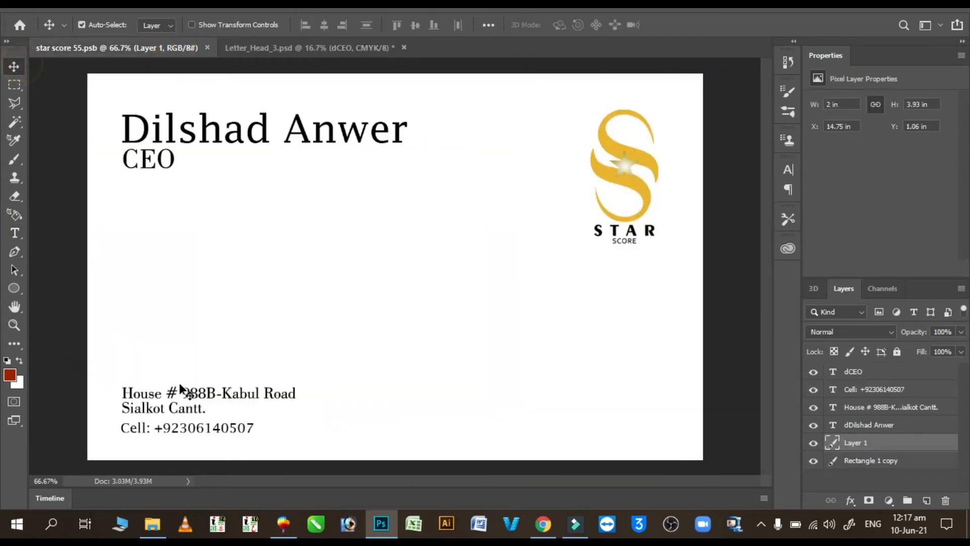
left_click_drag(158, 398, 164, 397)
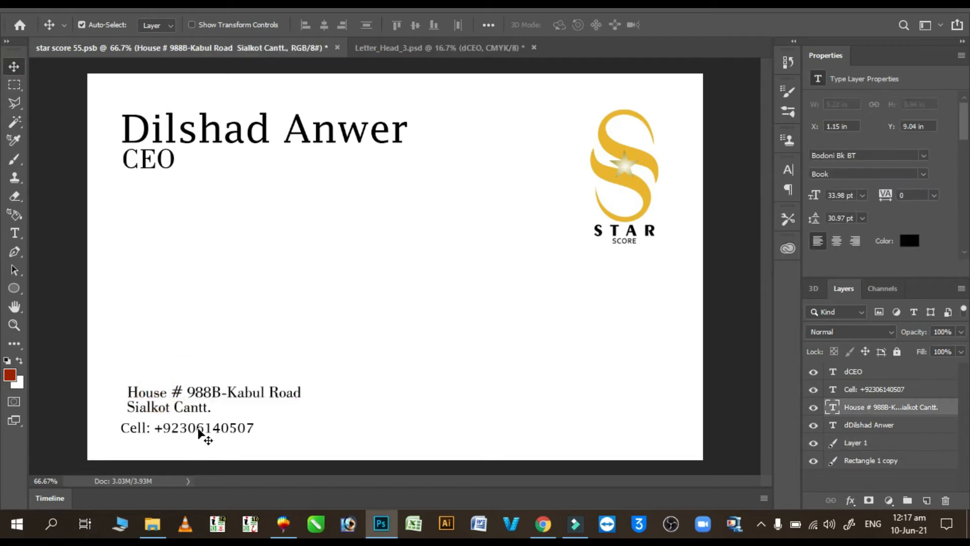
key("ctrl+z")
left_click_drag(198, 432, 281, 368)
Step: Remove the house number from the footer address and join its two lines into a single line
left_click(14, 325)
left_click(191, 342)
left_click_drag(329, 399, 146, 250)
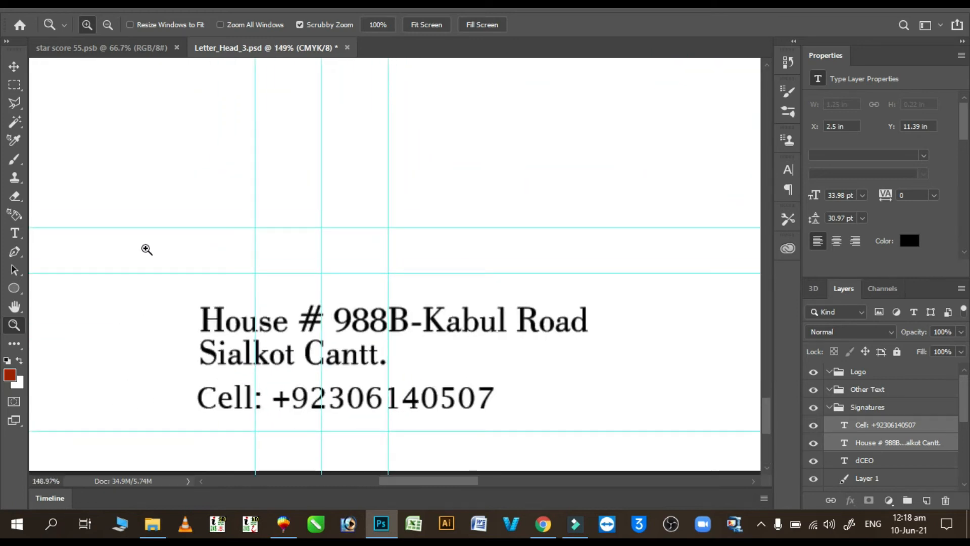
left_click(17, 103)
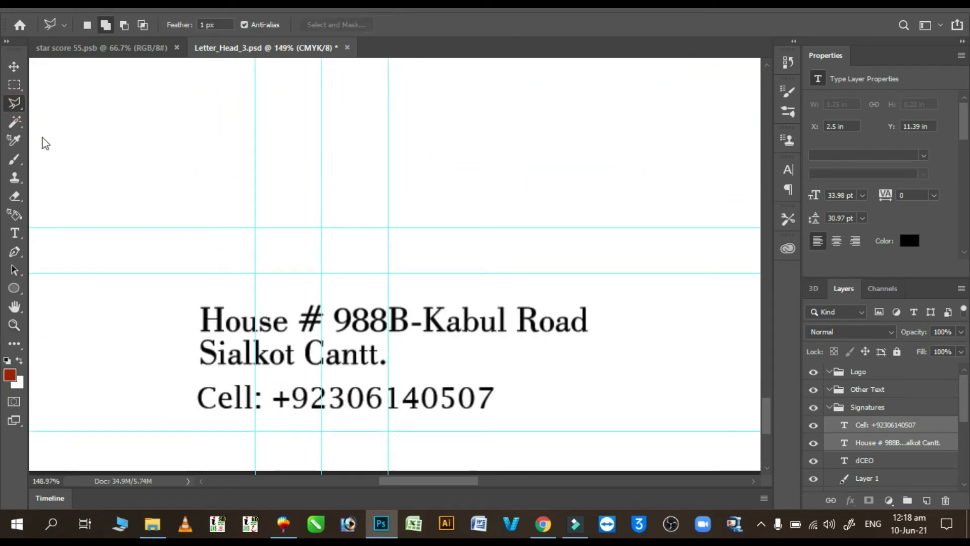
left_click(15, 233)
left_click(403, 320)
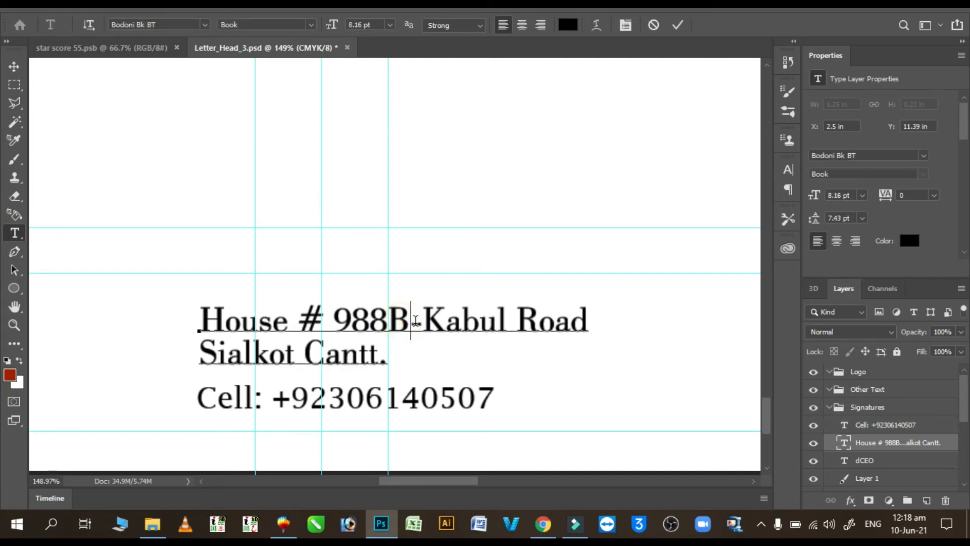
left_click_drag(422, 320, 205, 309)
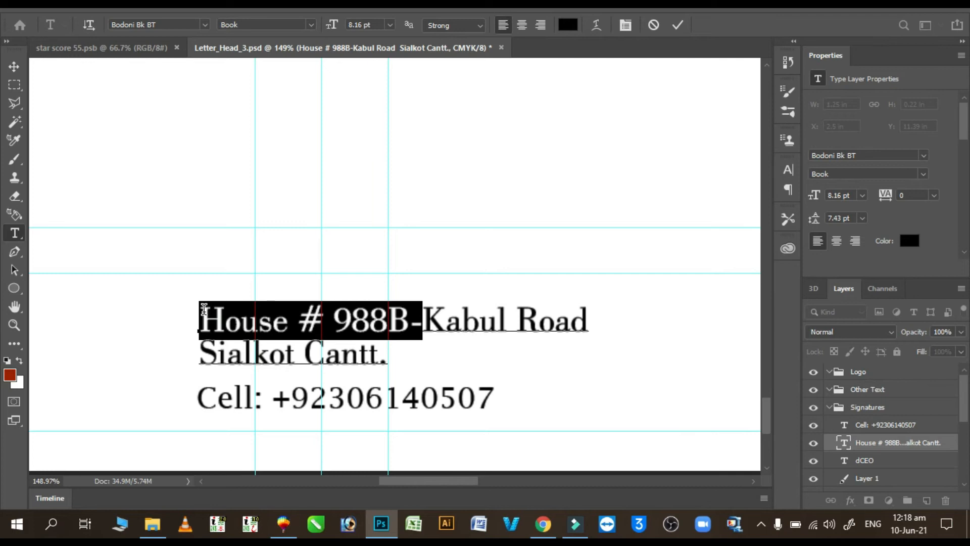
key("BackSpace")
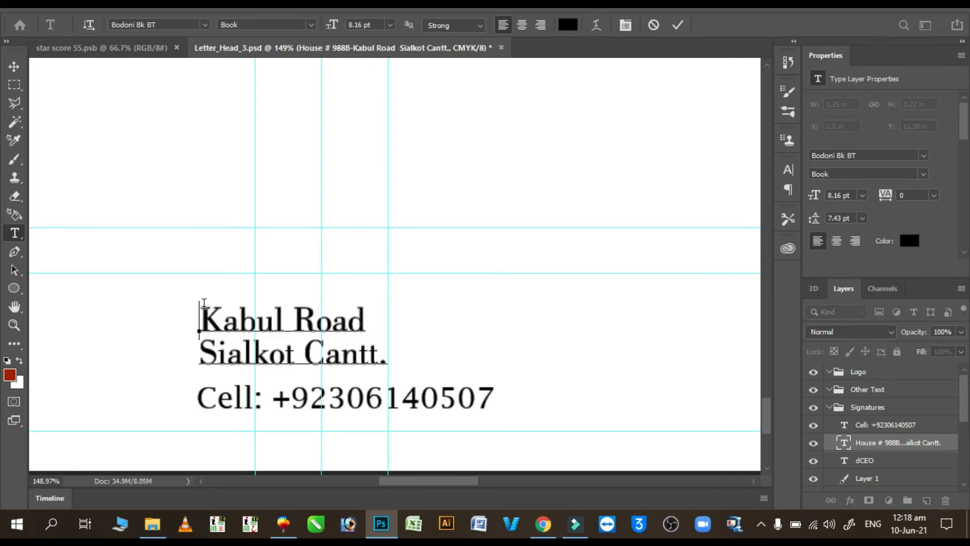
left_click(202, 345)
key("BackSpace")
left_click(14, 67)
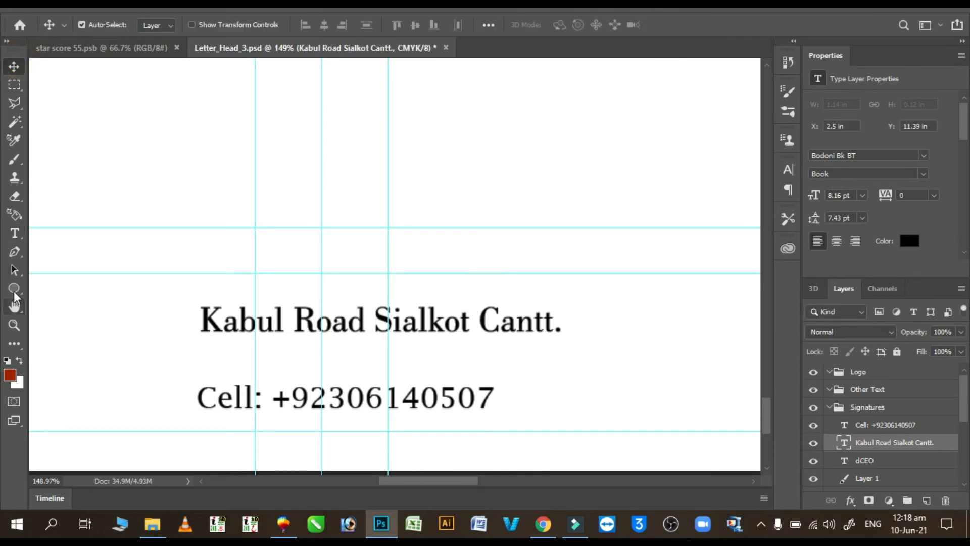
Step: Move the footer's address line to the left of the cell number so both sit in one row
left_click(14, 325)
left_click_drag(403, 390, 336, 392)
left_click(14, 68)
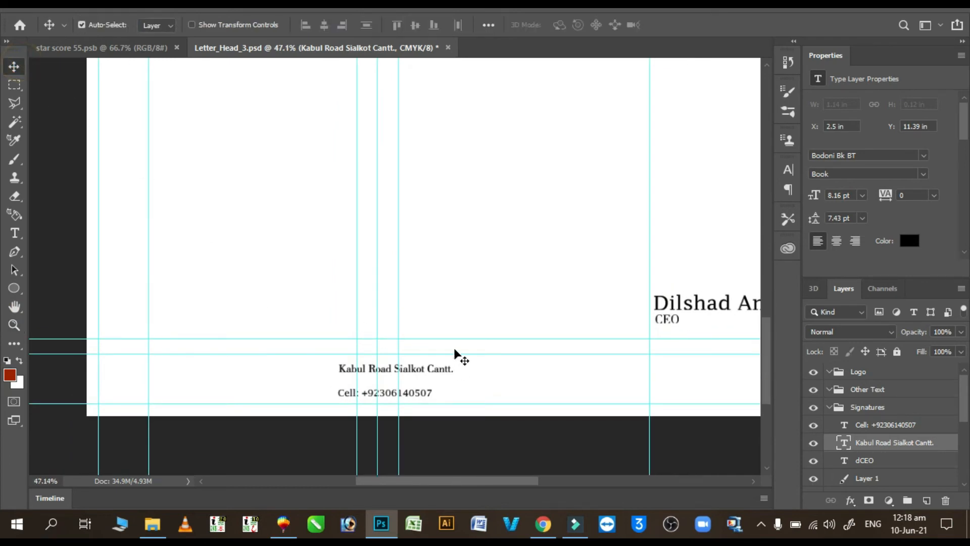
left_click_drag(433, 368, 324, 397)
left_click_drag(324, 377, 312, 397)
Step: Enlarge the address and cell number together and move them to X 2.14 in, Y 11.46 in within the footer
left_click(407, 392, "shift")
key("ctrl+t")
left_click(436, 388)
left_click_drag(491, 375, 625, 391)
key("Return")
mouse_move(507, 480)
left_mouse_down()
mouse_move(585, 494)
mouse_move(513, 495)
left_mouse_up()
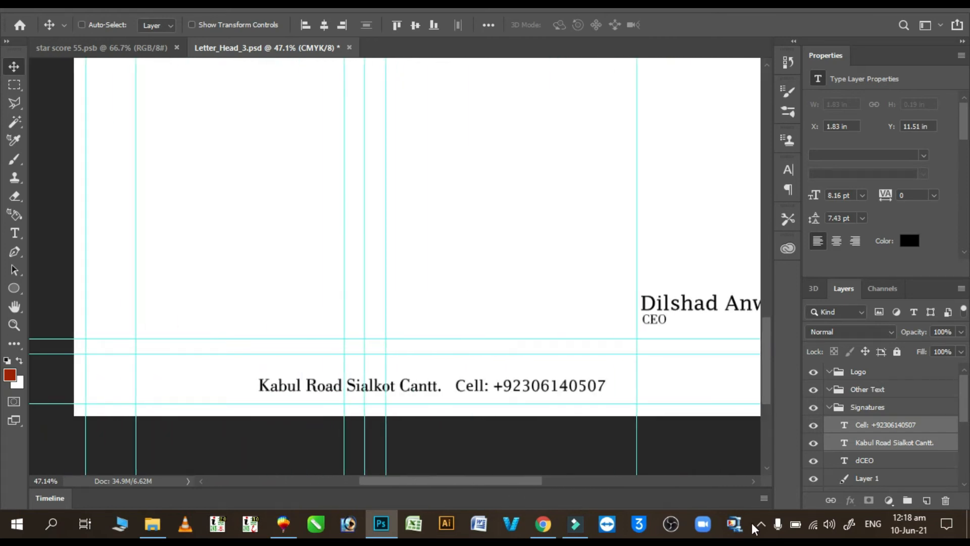
key("ctrl+minus")
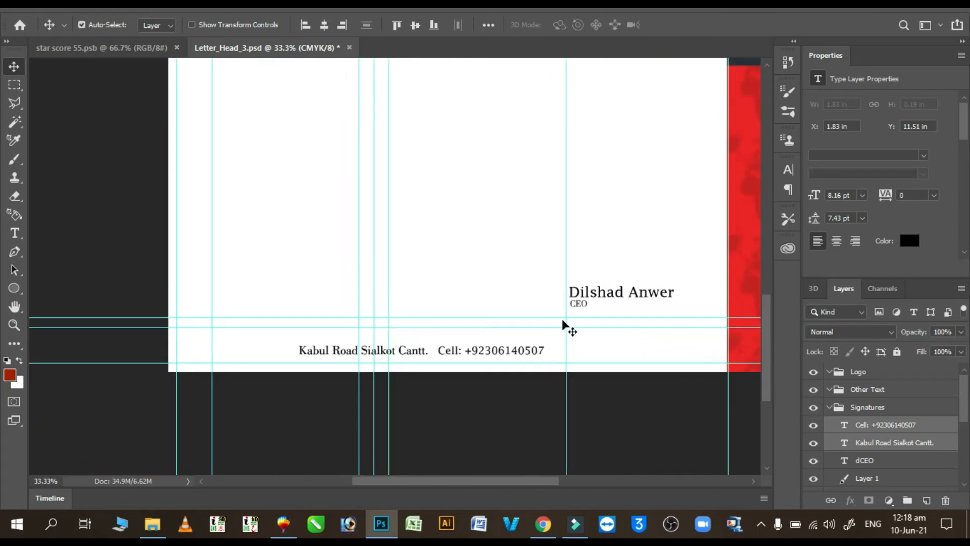
left_click_drag(528, 353, 552, 349)
key("ctrl+minus")
key("ctrl+minus")
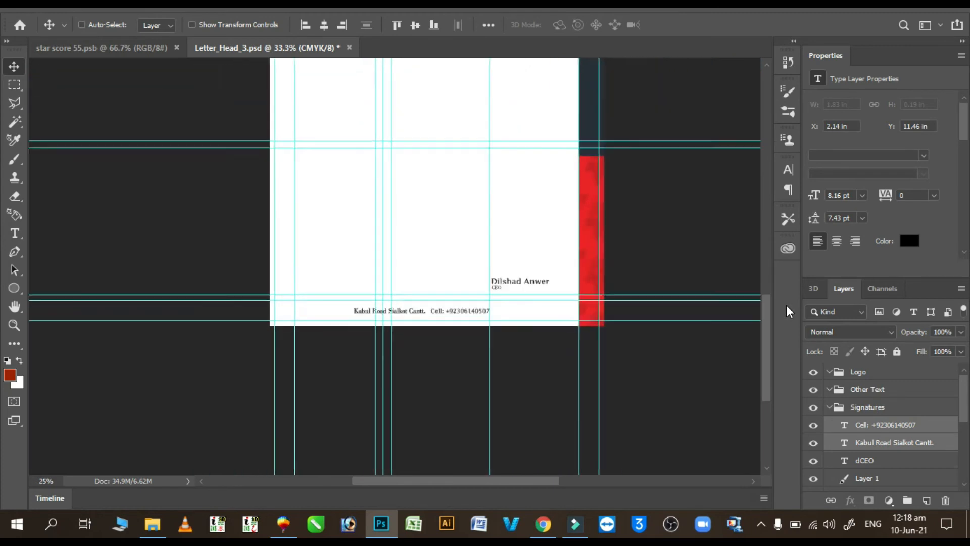
Step: Move the signatory's name and CEO title into the header opposite the logo, placing the title at X 5.83 in, Y 1.34 in
left_click_drag(470, 268, 513, 165)
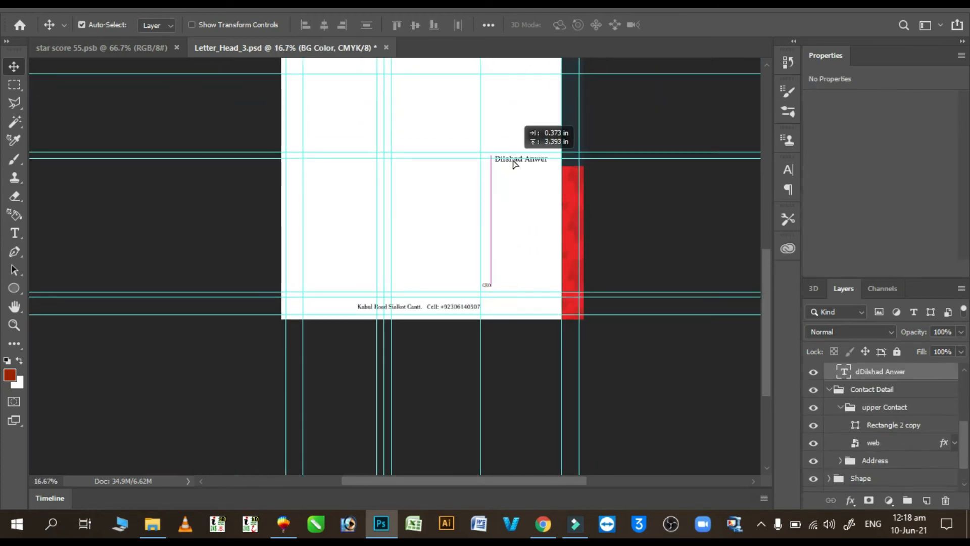
key("ctrl+z")
left_click_drag(765, 288, 766, 263)
left_click_drag(461, 402, 517, 82)
left_click_drag(488, 426, 499, 91)
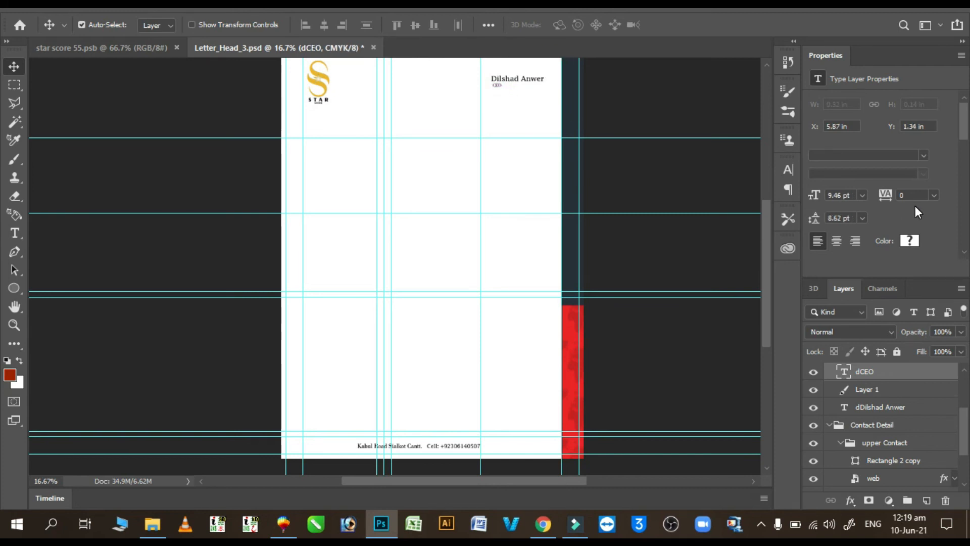
scroll(494, 76, "up", 8)
left_click_drag(527, 294, 491, 292)
Step: Save the letterhead and export it to the Desktop as a JPG named Letter_Head_32
scroll(490, 293, "down", 10)
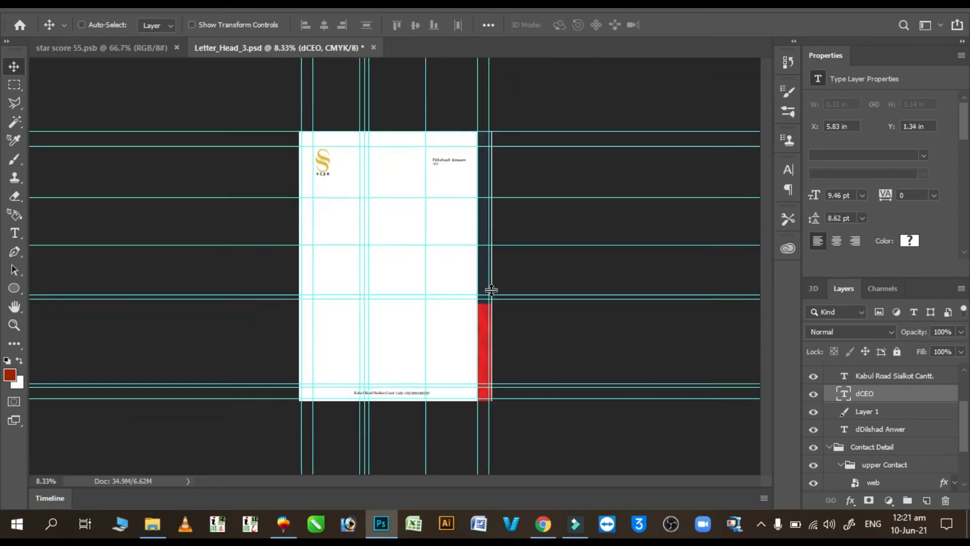
key("ctrl+plus")
key("ctrl+s")
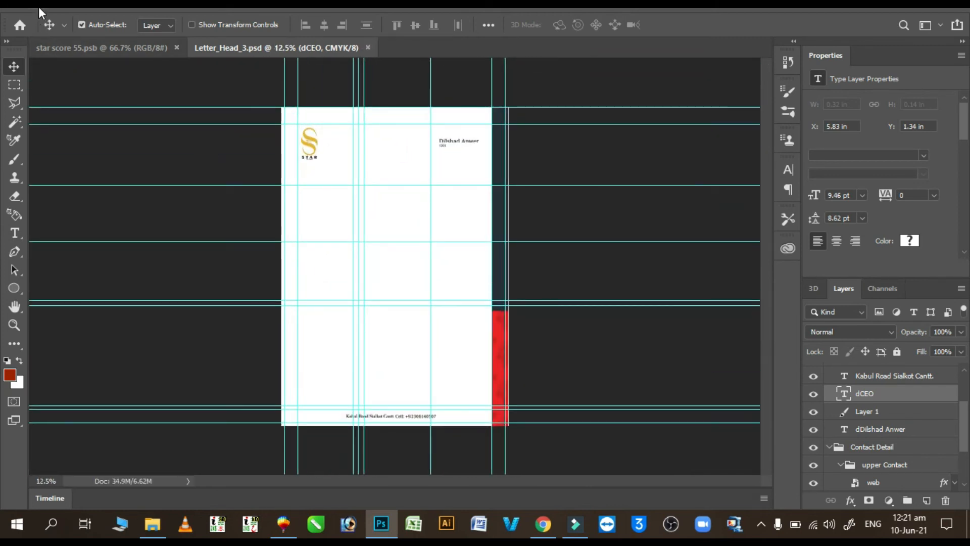
left_click(38, 7)
mouse_move(126, 196)
left_click(313, 208)
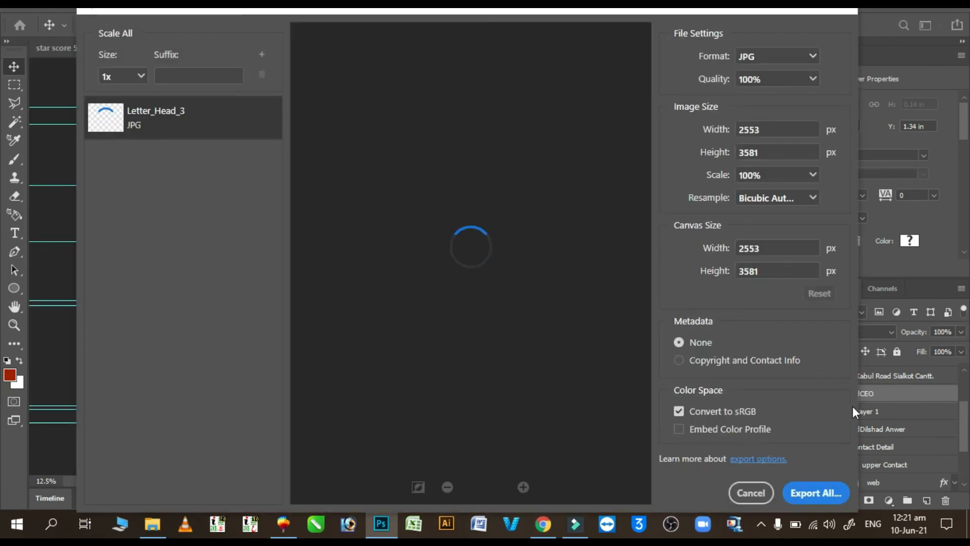
left_click(815, 493)
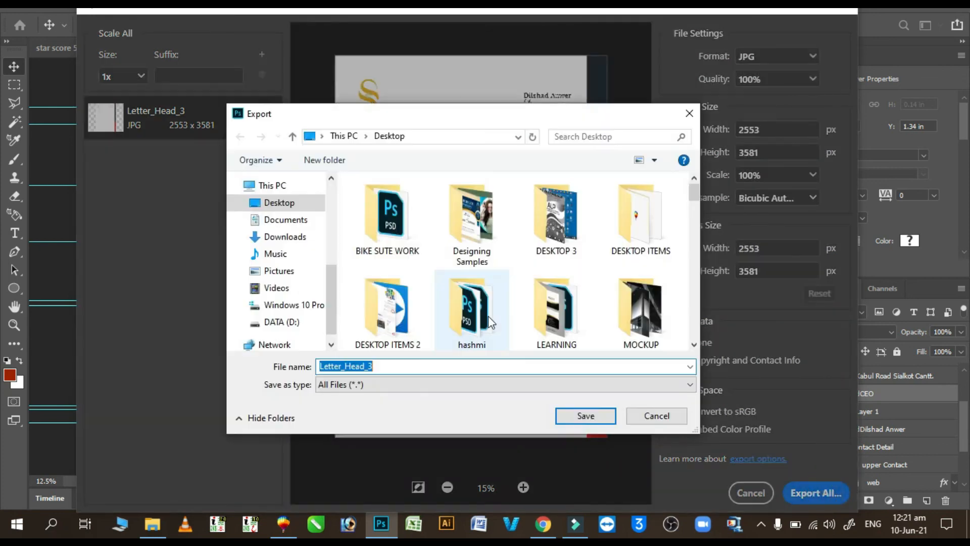
left_click(386, 366)
type("2")
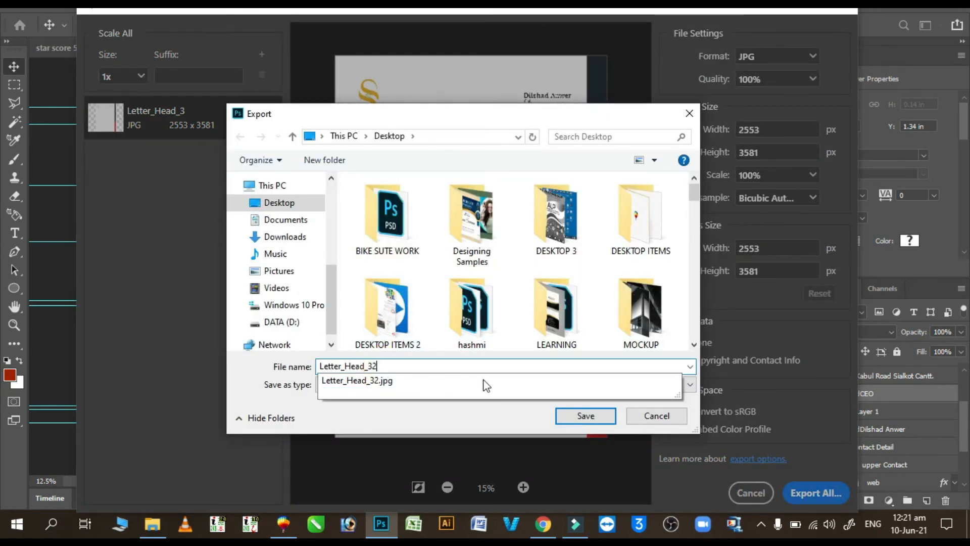
left_click(574, 410)
left_click(513, 258)
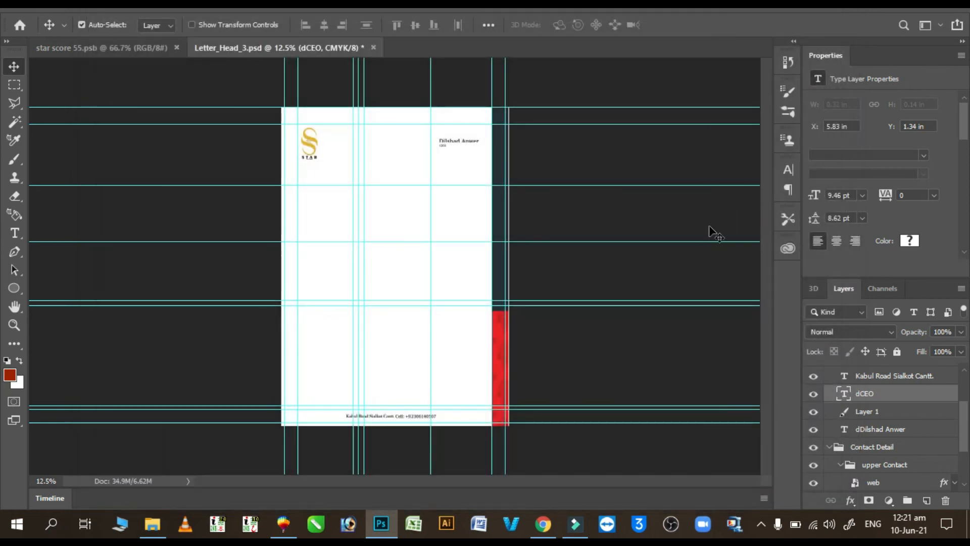
Step: Open the exported Letter_Head_32.jpg from the desktop and check the letterhead at actual size and zoomed to fit
key("super+d")
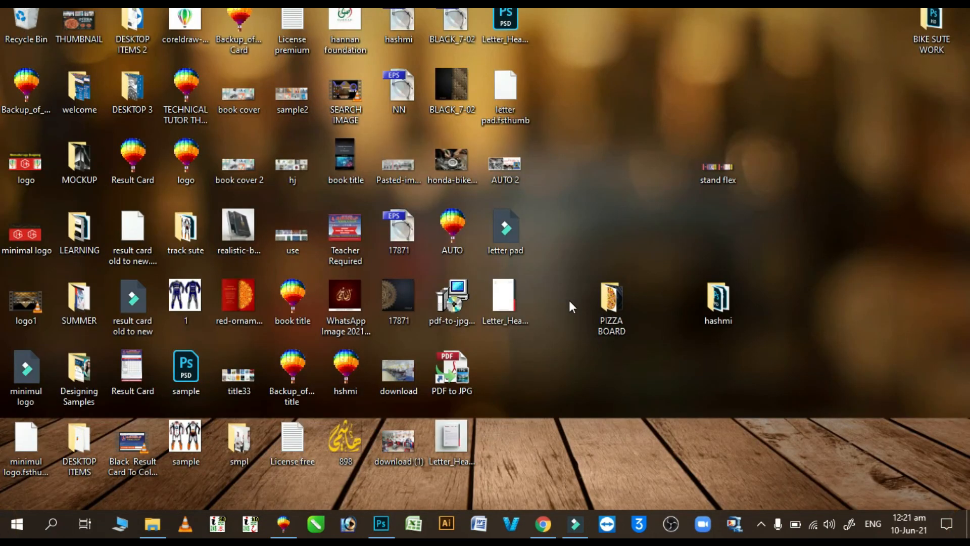
double_click(510, 311)
left_click(803, 172)
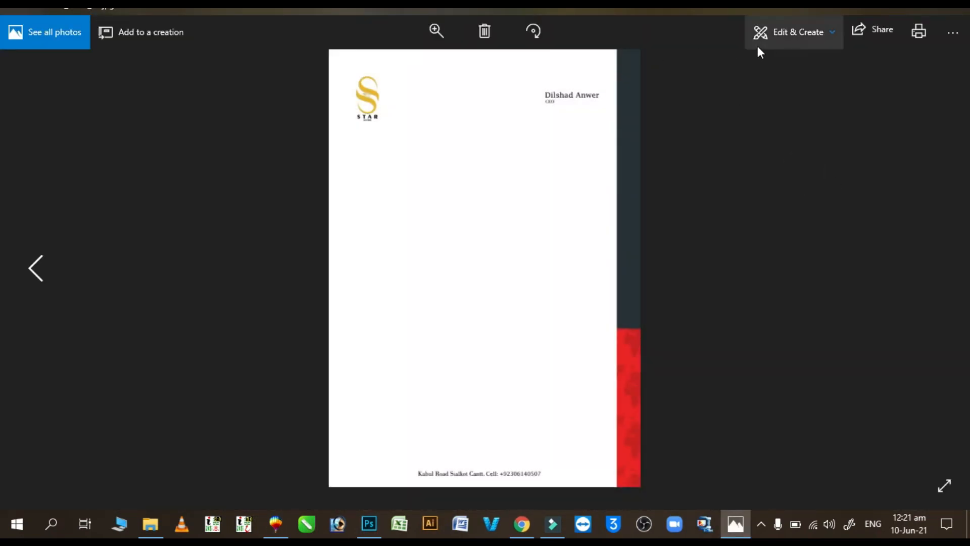
double_click(511, 235)
right_click(508, 205)
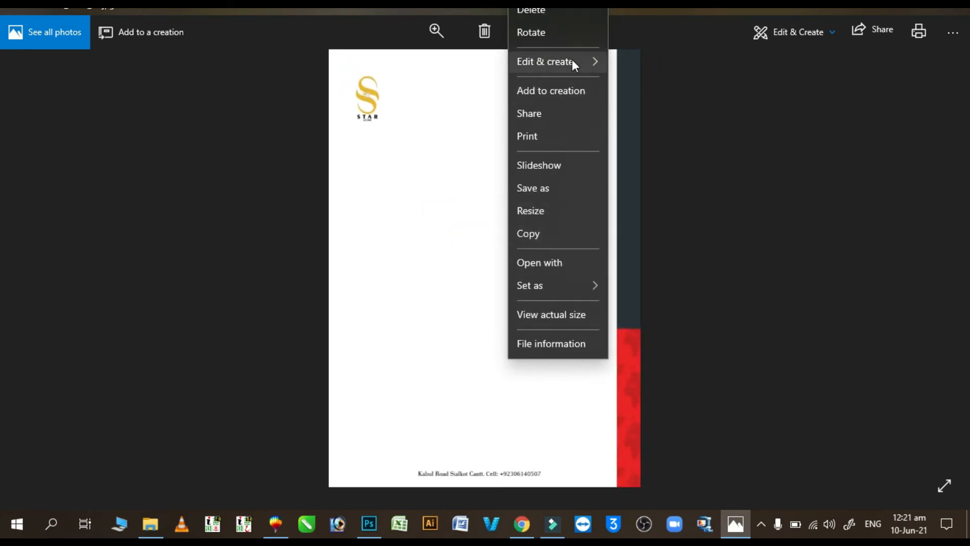
left_click(284, 111)
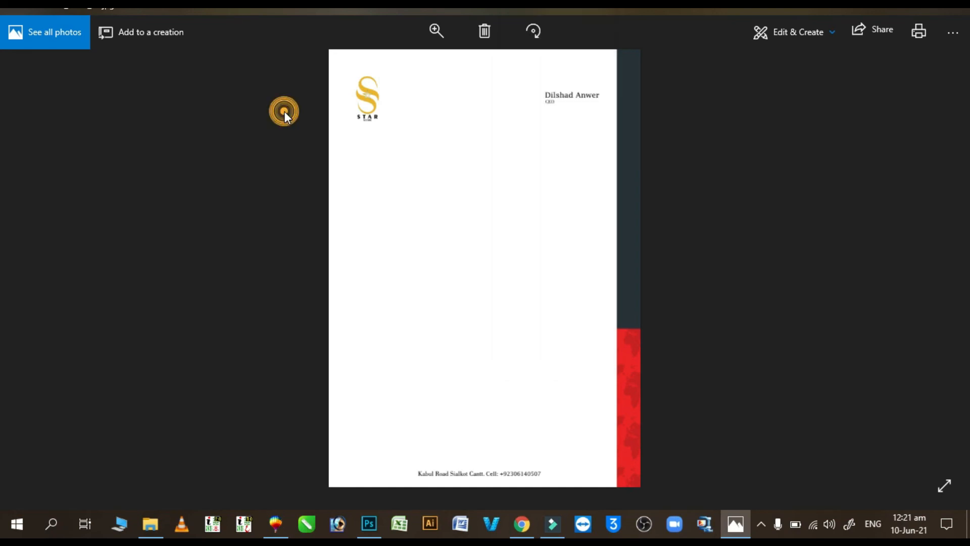
right_click(451, 182)
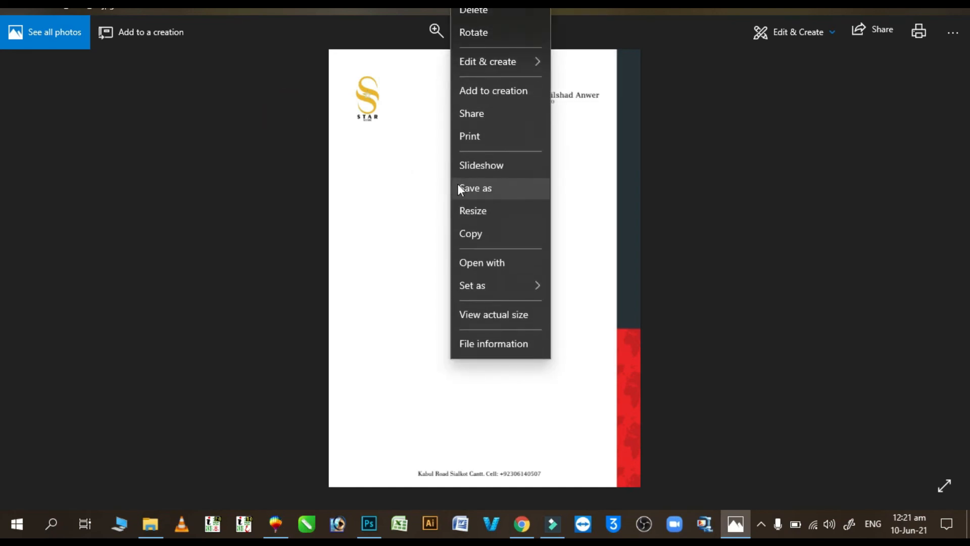
left_click(498, 314)
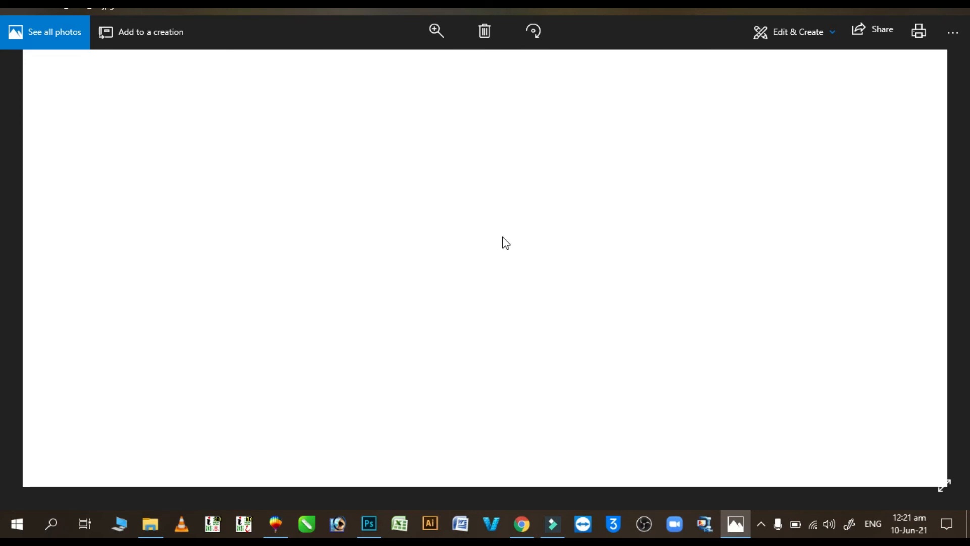
right_click(505, 242)
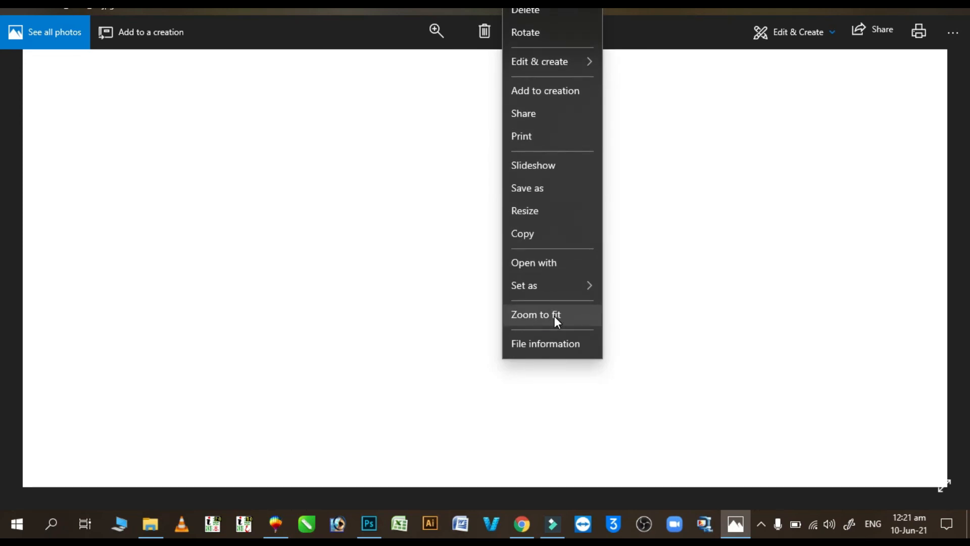
left_click(554, 316)
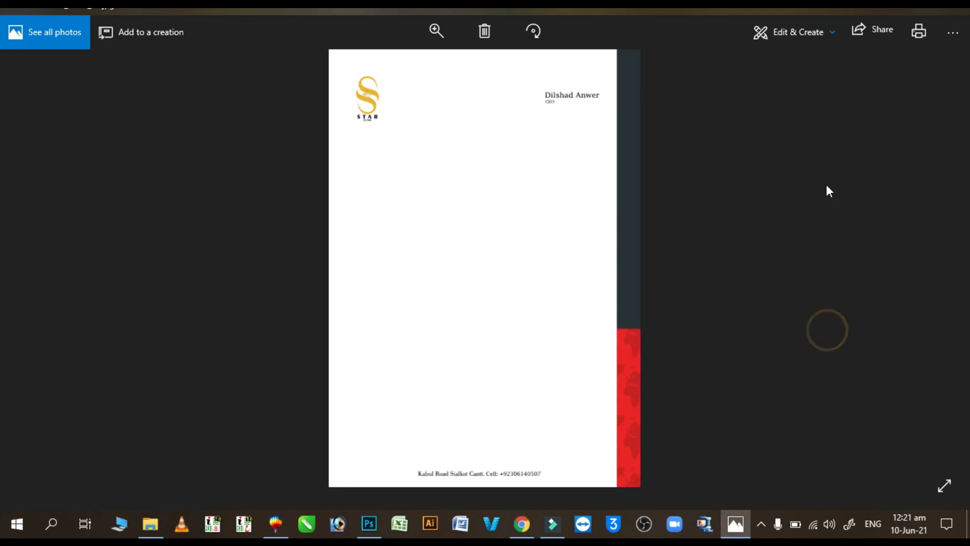
left_click(952, 11)
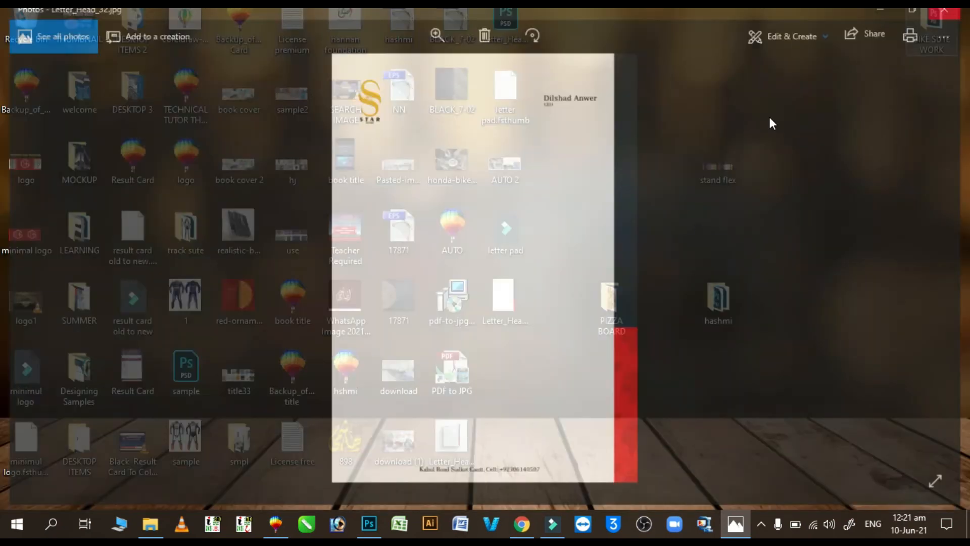